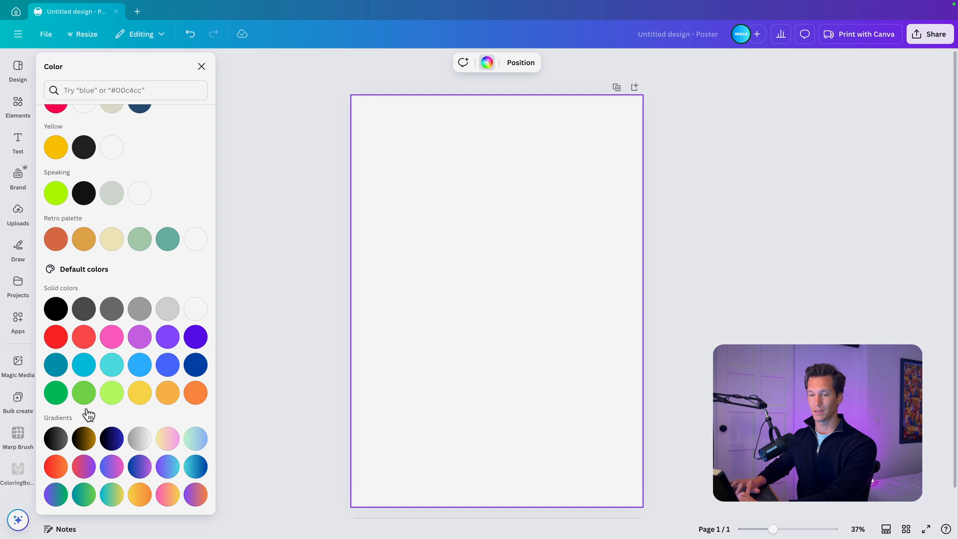
- Fill the poster background with the default grey-to-white gradient radiating from the upper-left corner, with white as the first colour
left_click(144, 440)
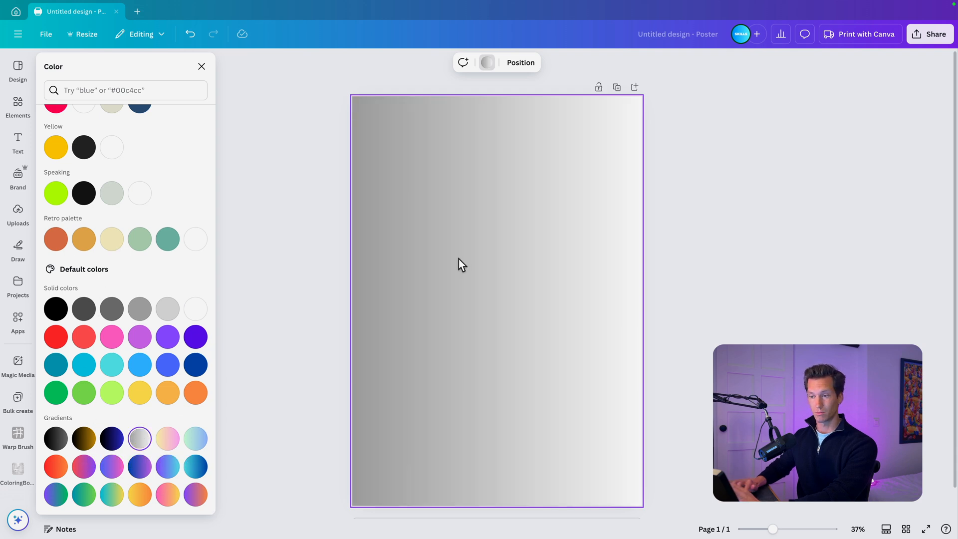
scroll(112, 429, "up", 10)
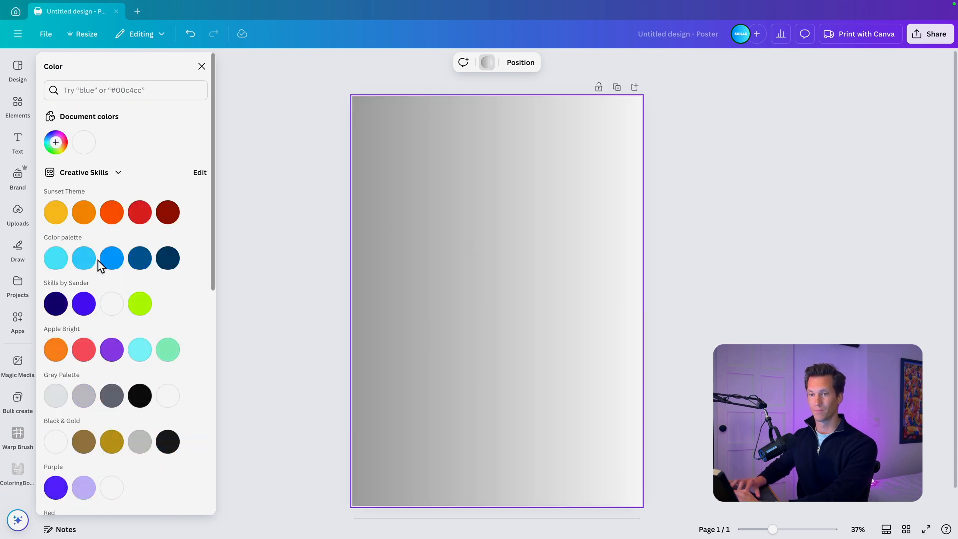
left_click(56, 143)
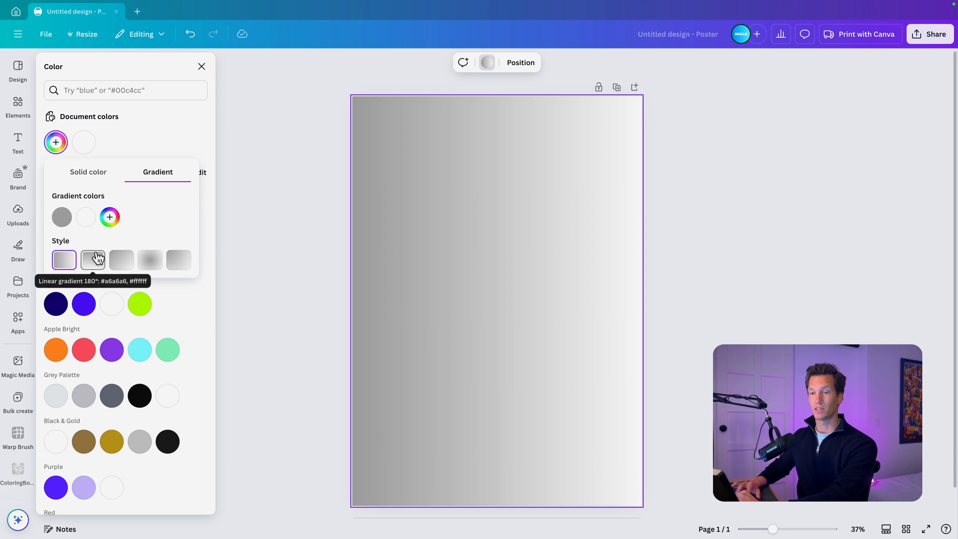
left_click(179, 263)
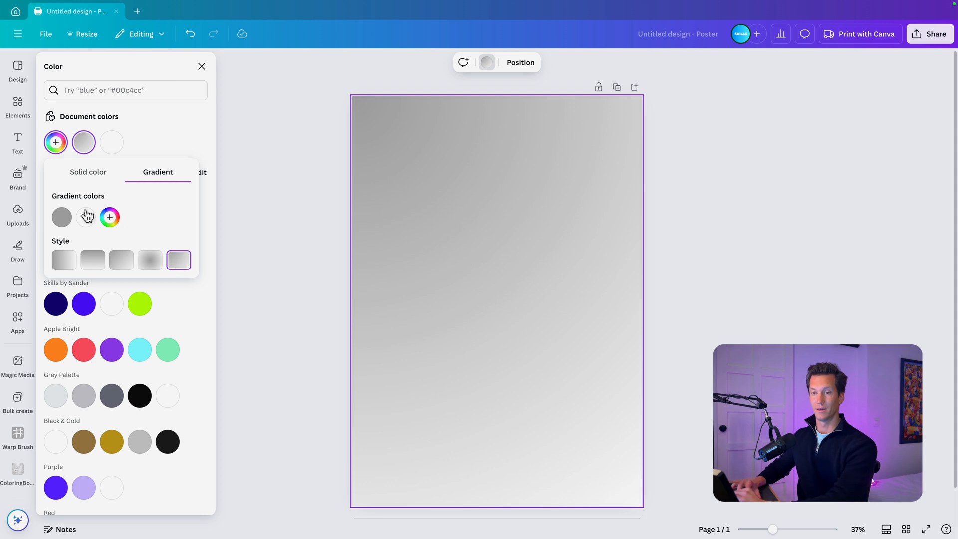
left_click_drag(62, 216, 96, 217)
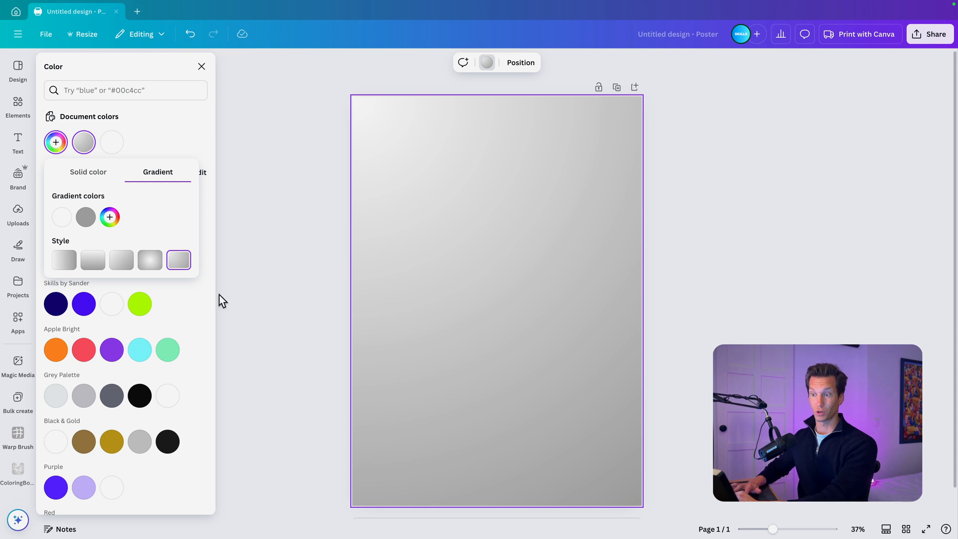
- Set the background gradient's first colour to light beige #E8E0C4 and its second colour to olive brown #968B6E
left_click(61, 218)
left_click_drag(77, 303, 80, 302)
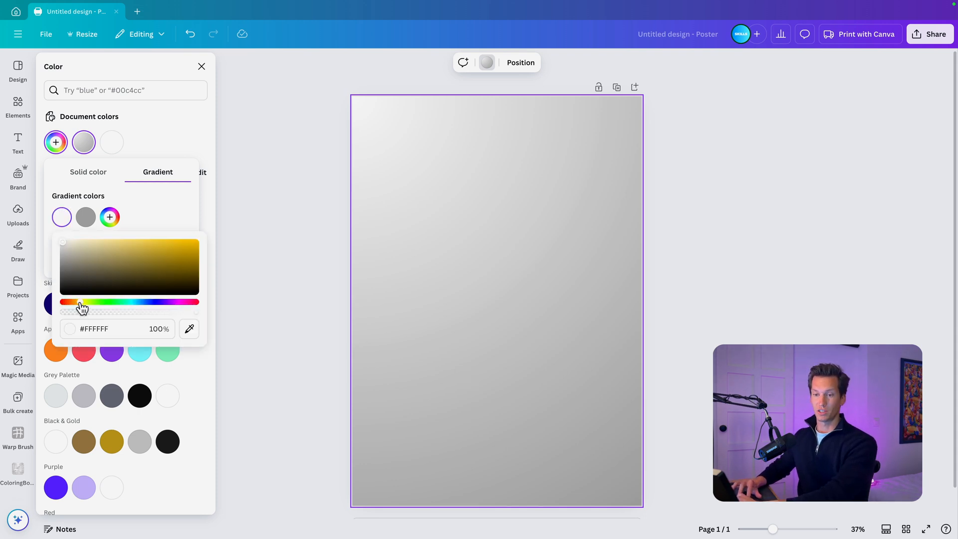
left_click(68, 244)
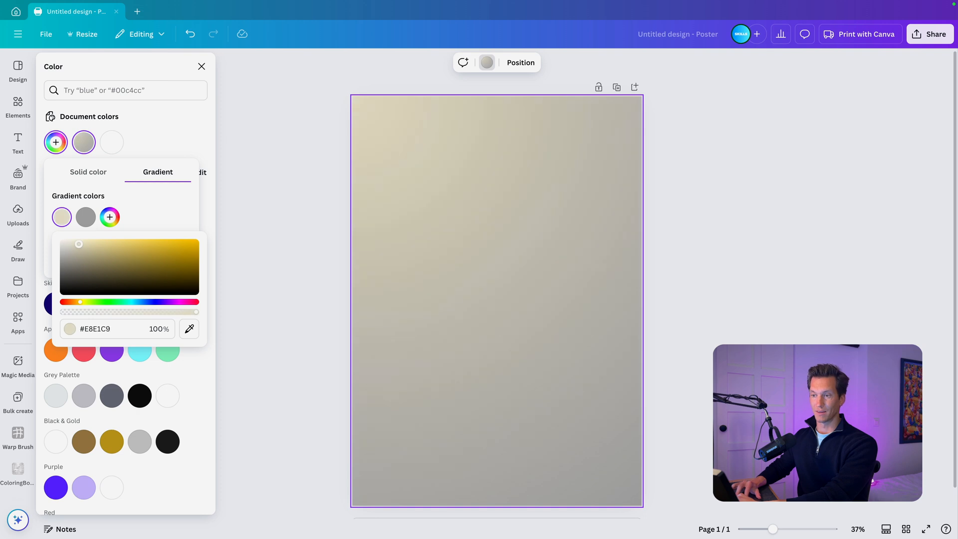
left_click(86, 218)
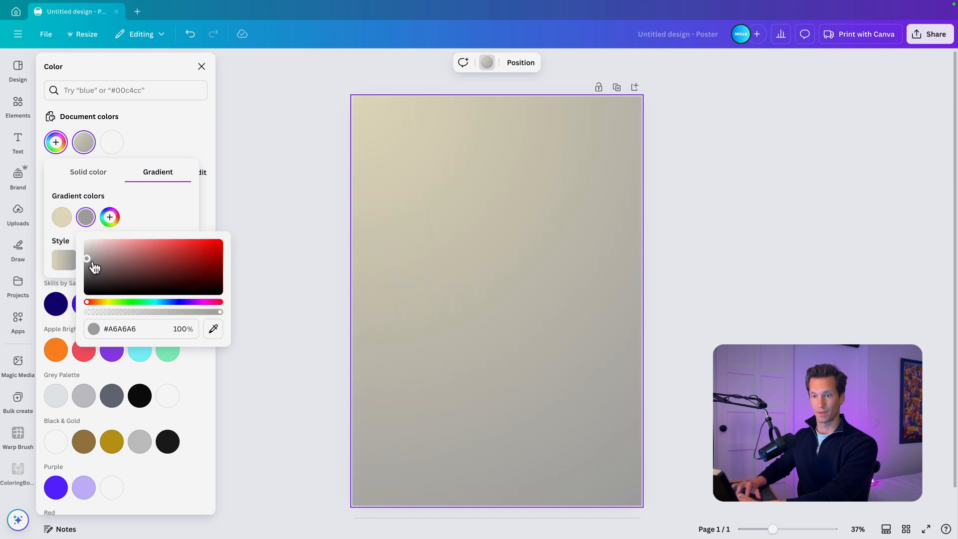
left_click(103, 302)
left_click_drag(106, 263, 119, 261)
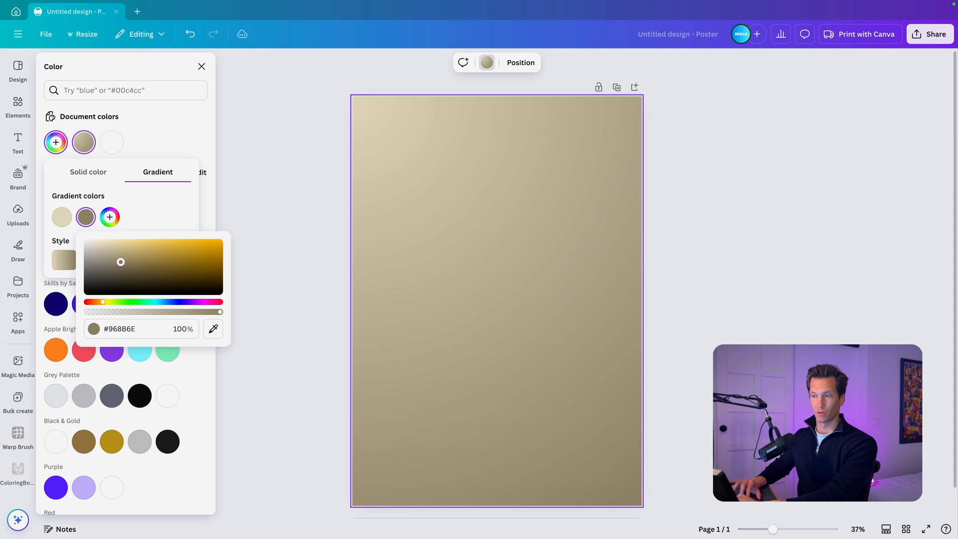
left_click(264, 235)
- Paste the Jack Daniel's Honey bottle image, remove its background and enlarge it to nearly the poster's full width
key("ctrl+v")
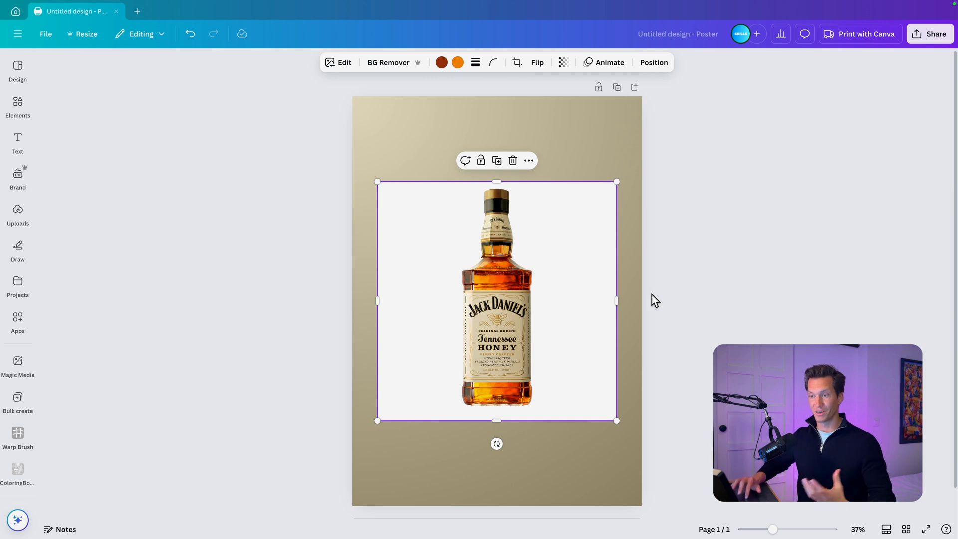
left_click(394, 63)
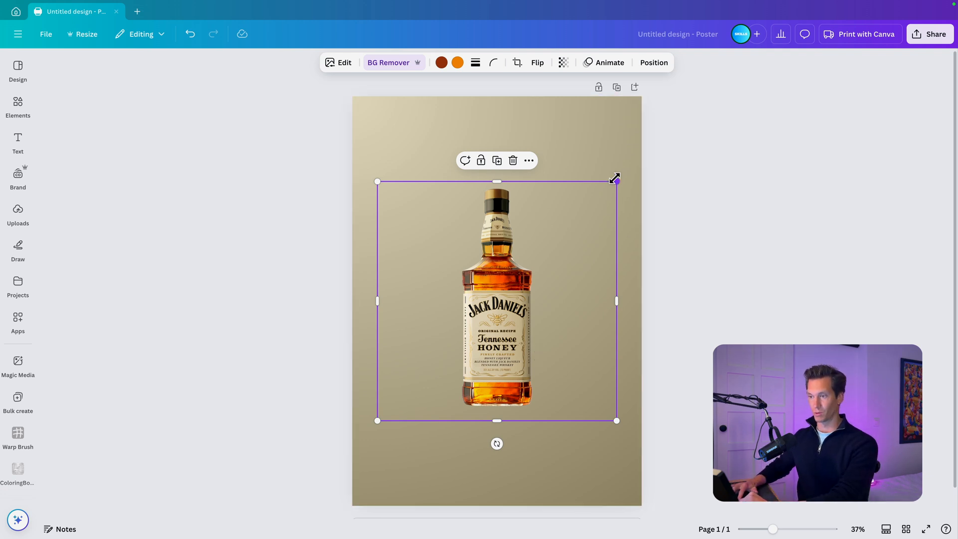
left_click_drag(617, 180, 640, 159)
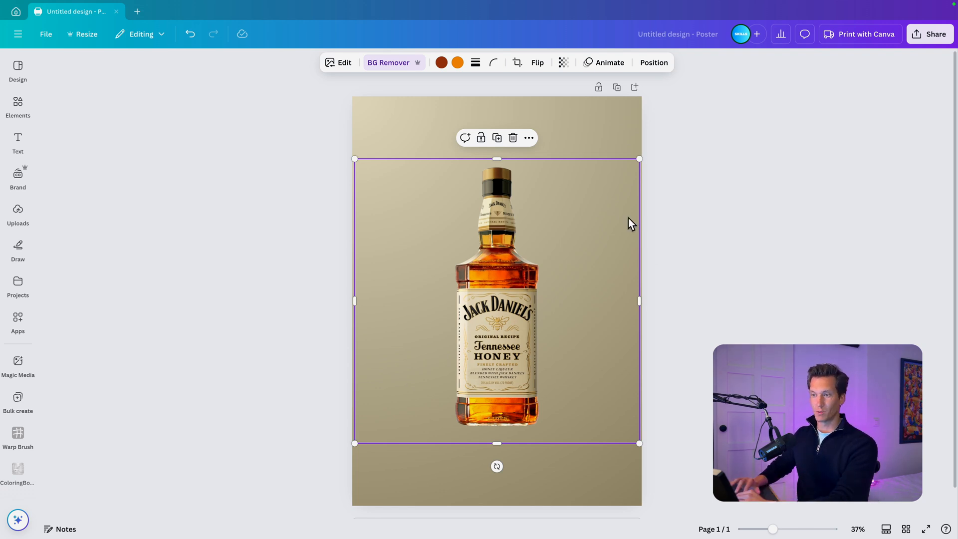
- Give the bottle image a Drop shadow with blur 58, angle 60, distance 40 and intensity 42
left_click(341, 62)
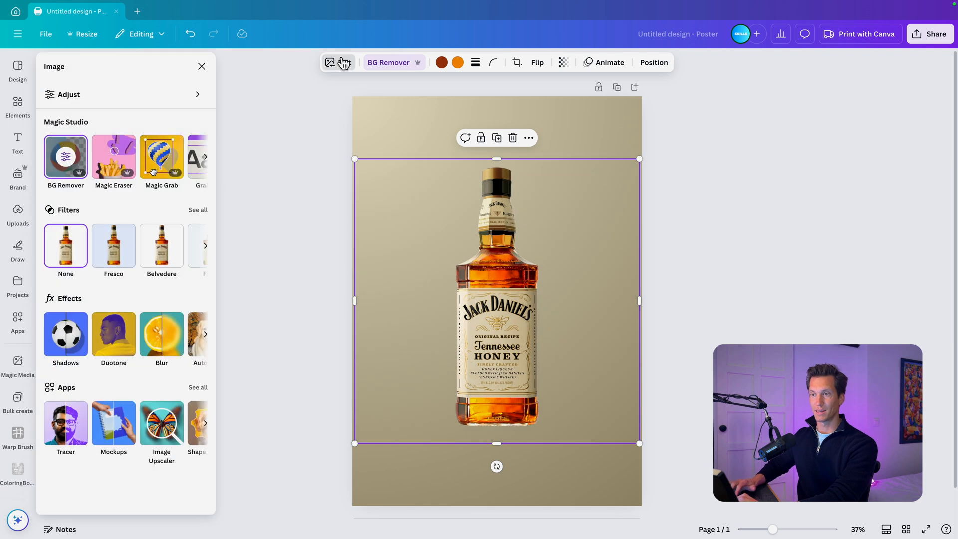
left_click(82, 350)
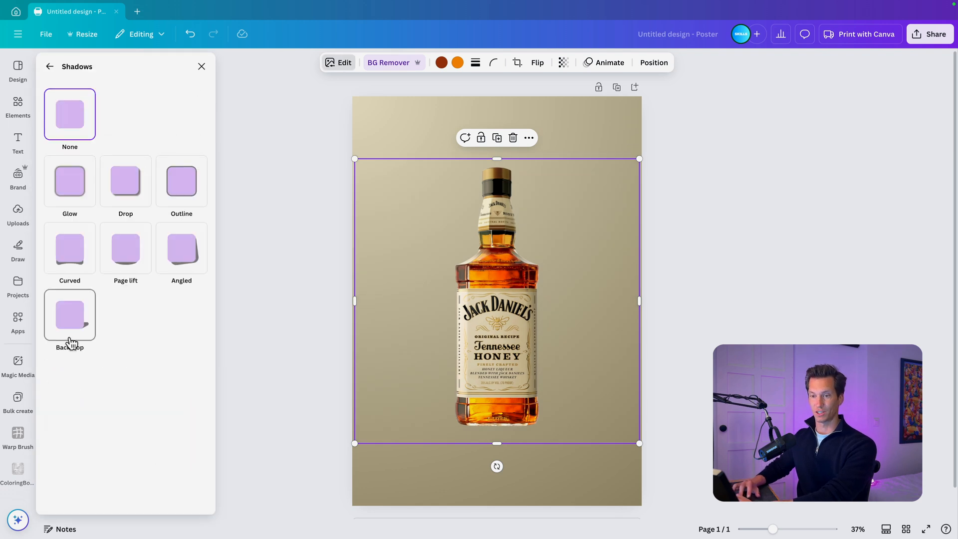
left_click(129, 189)
left_click_drag(77, 382, 123, 387)
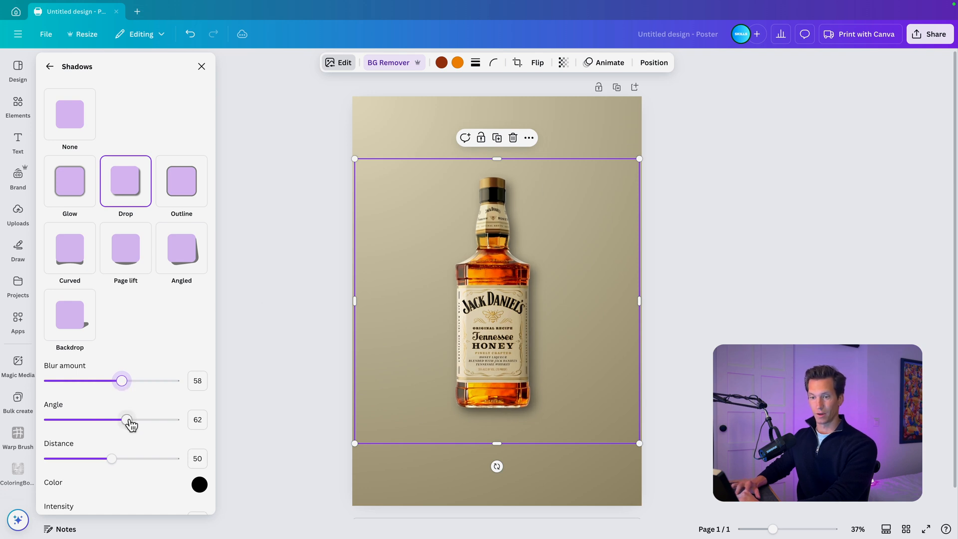
mouse_move(132, 424)
left_mouse_down()
mouse_move(118, 423)
mouse_move(126, 427)
left_mouse_up()
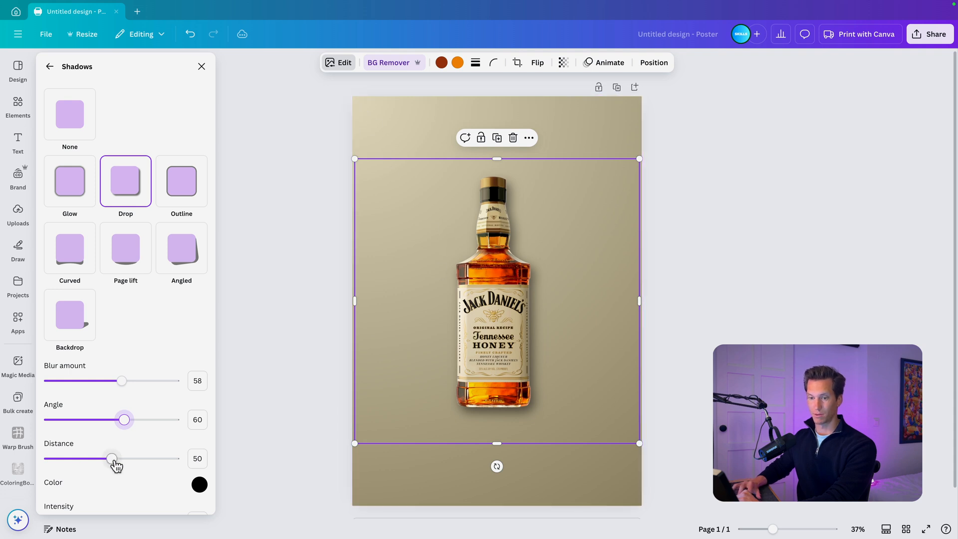
mouse_move(114, 462)
left_mouse_down()
mouse_move(126, 462)
mouse_move(99, 459)
left_mouse_up()
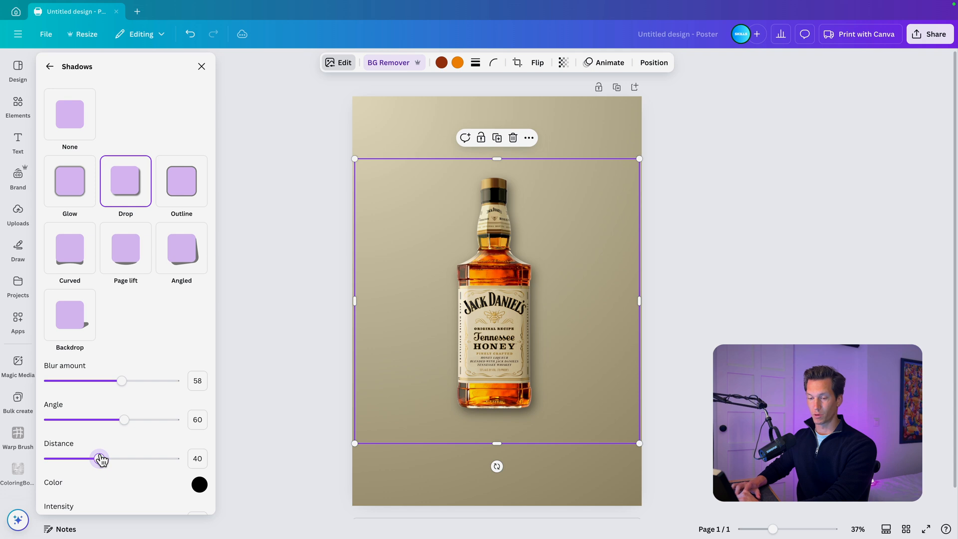
scroll(100, 459, "down", 1)
mouse_move(112, 497)
left_mouse_down()
mouse_move(143, 496)
mouse_move(102, 493)
left_mouse_up()
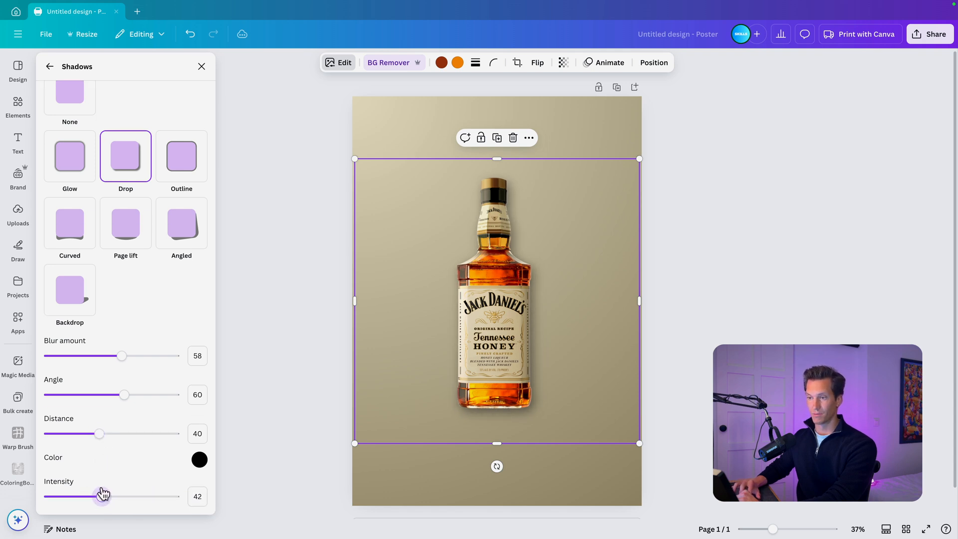
key("Escape")
- Set the background gradient's first colour to the cream #EDE1C9 sampled from the bottle's label
left_click(417, 468)
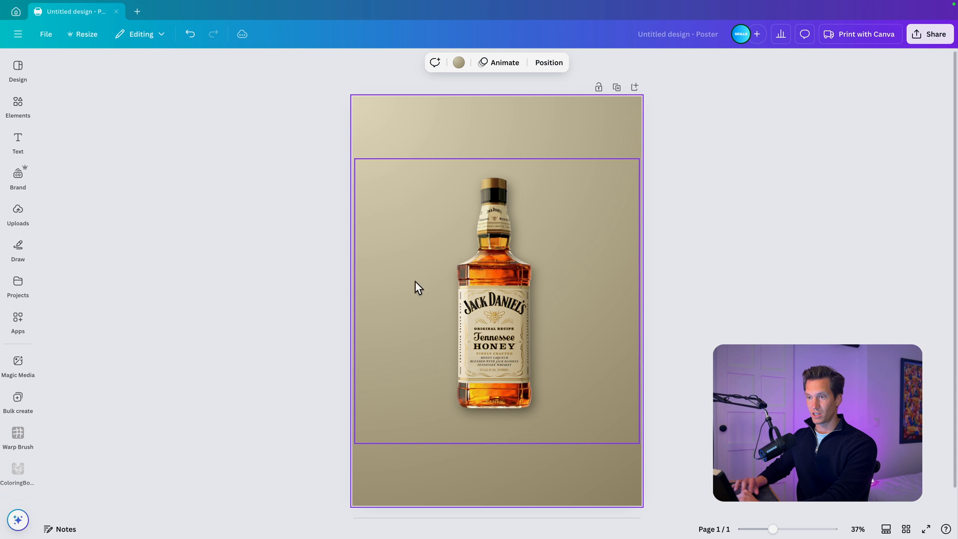
left_click(459, 64)
left_click(83, 142)
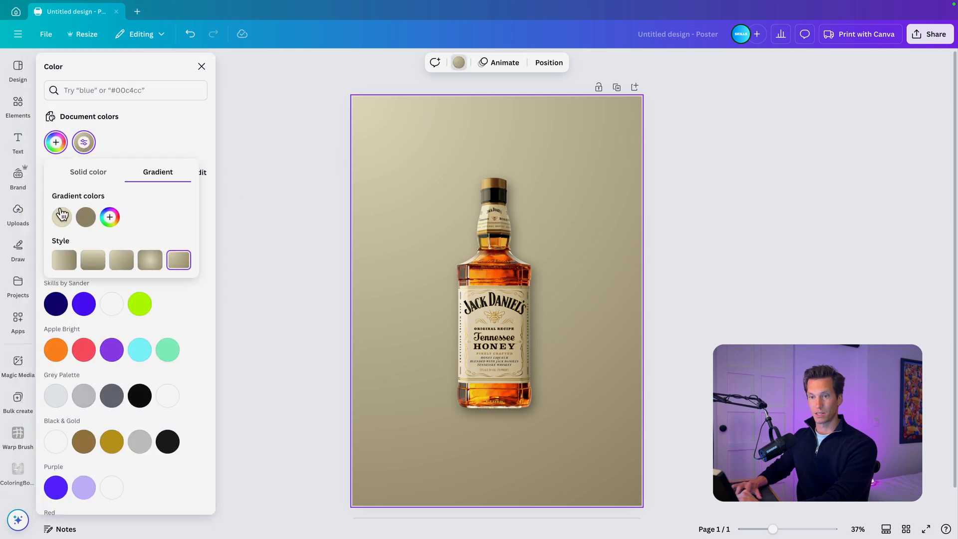
left_click(62, 216)
left_click(190, 329)
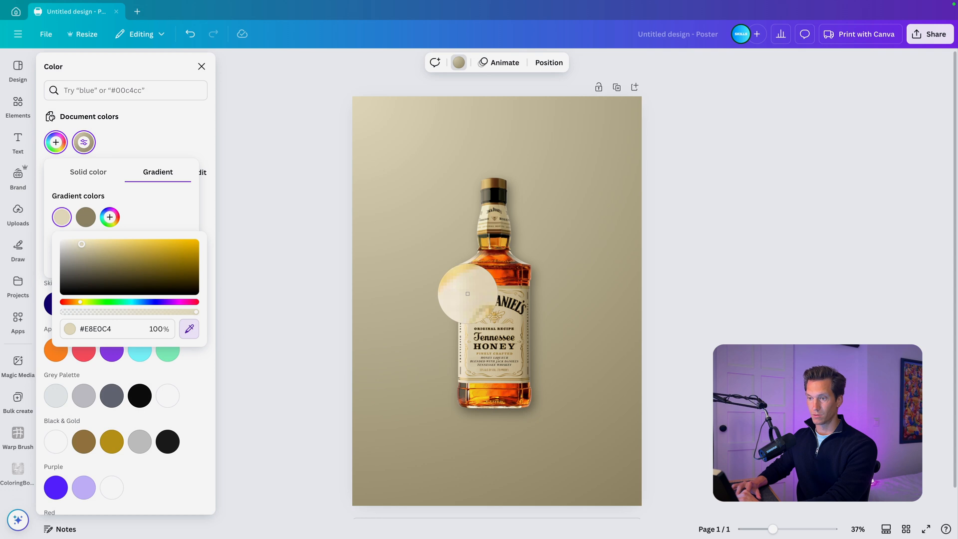
left_click(467, 294)
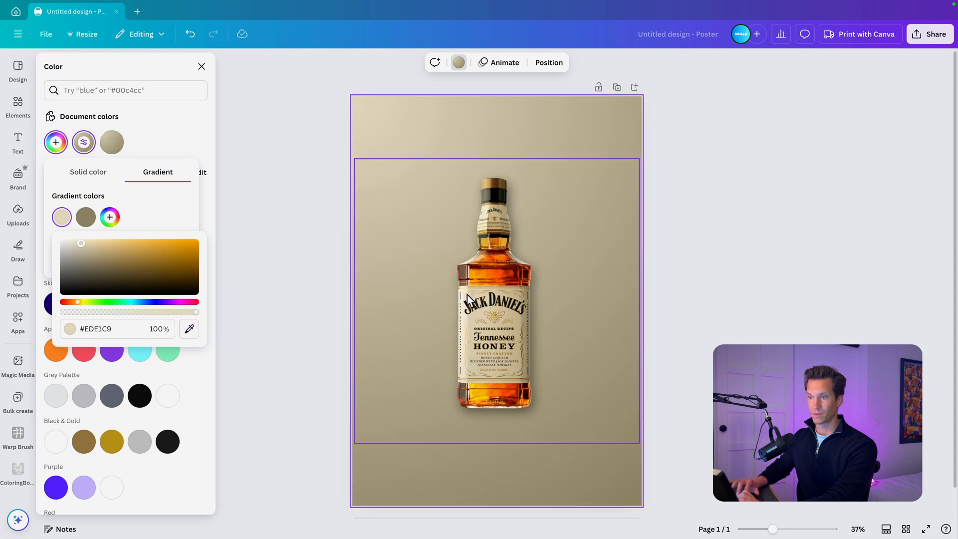
- Sample a tan from the bottle label for the gradient's second colour and darken it to #9D875D
left_click(86, 217)
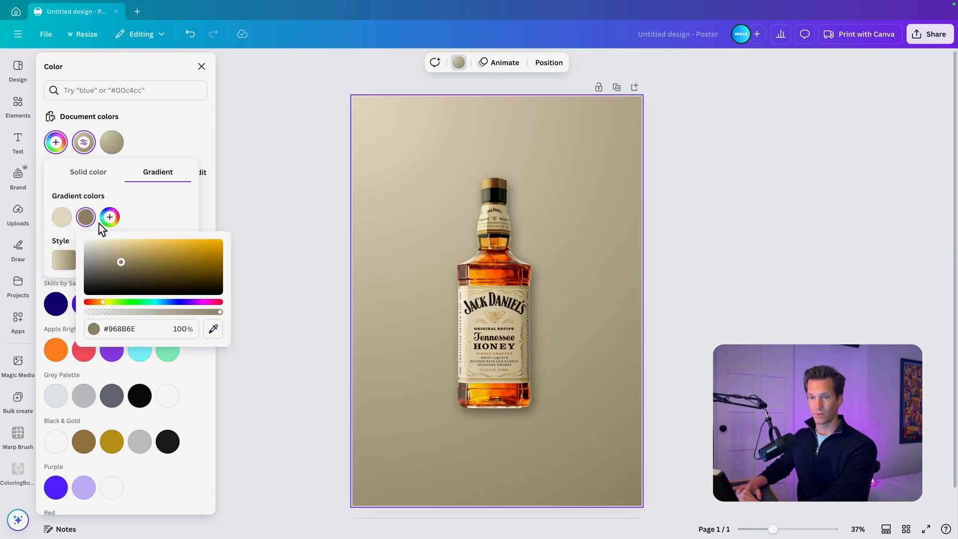
left_click(213, 330)
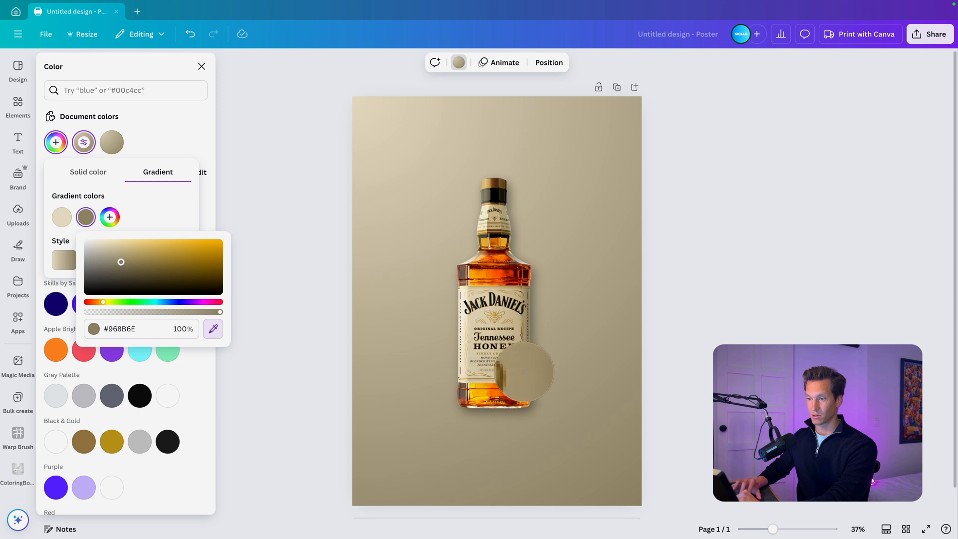
left_click(522, 378)
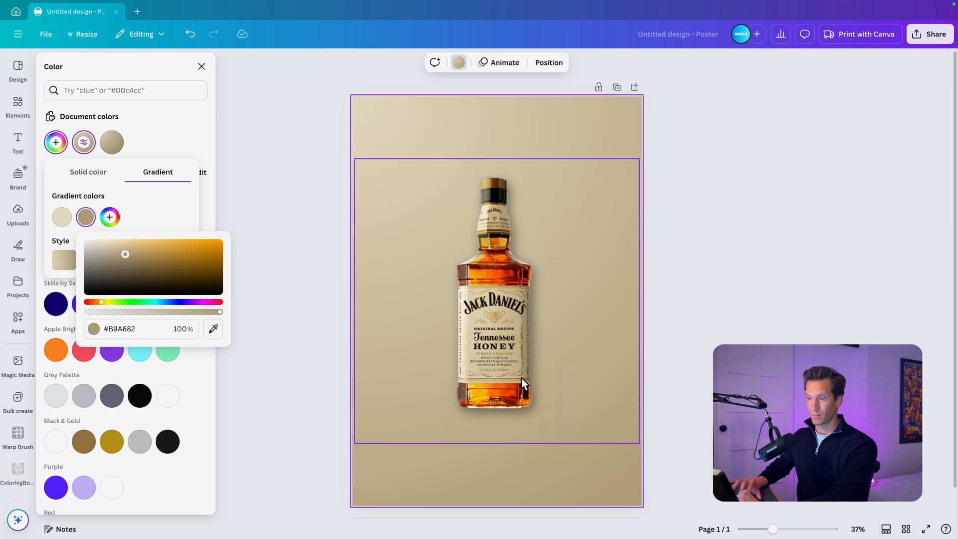
left_click_drag(128, 251, 136, 257)
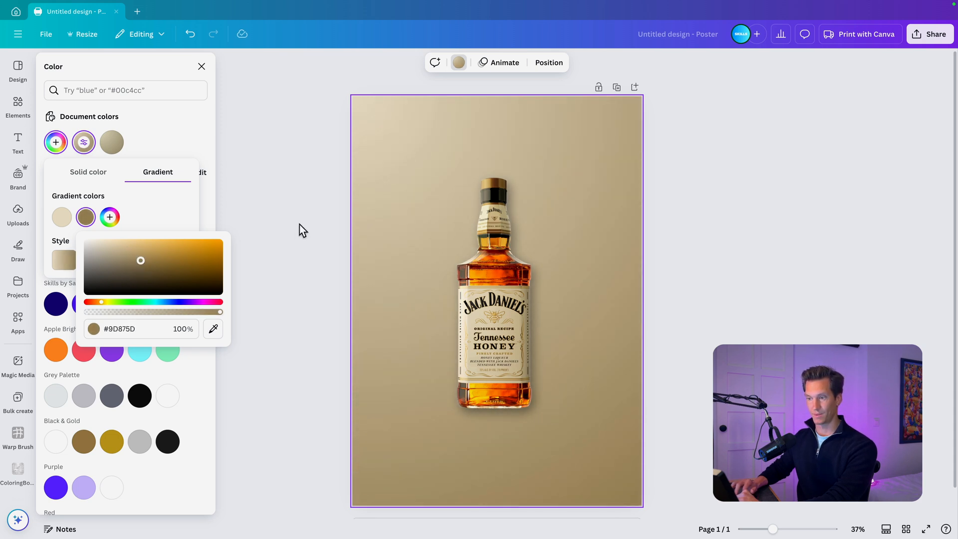
left_click(289, 232)
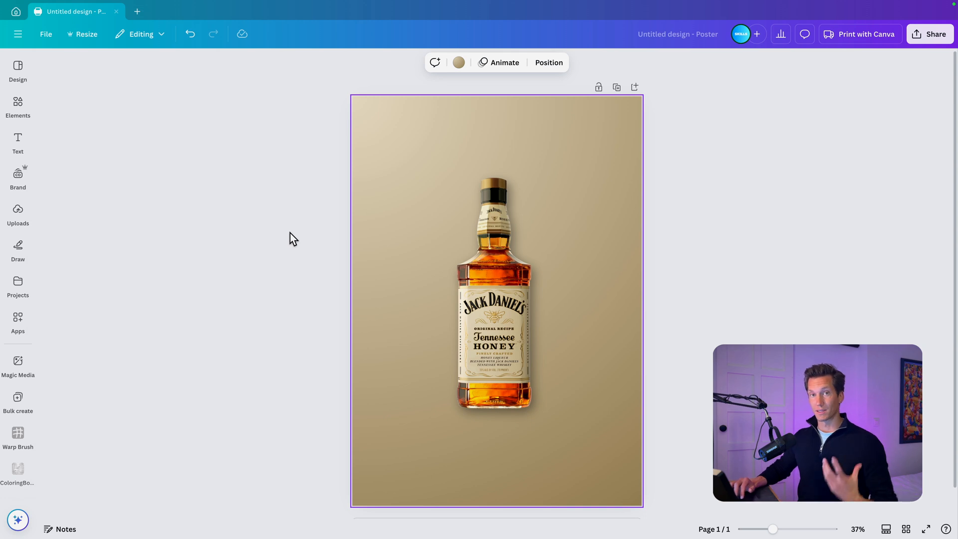
- Add a title reading JACK, enlarge it to font size 303 and place it across the bottle's neck
left_click(18, 142)
left_click(75, 186)
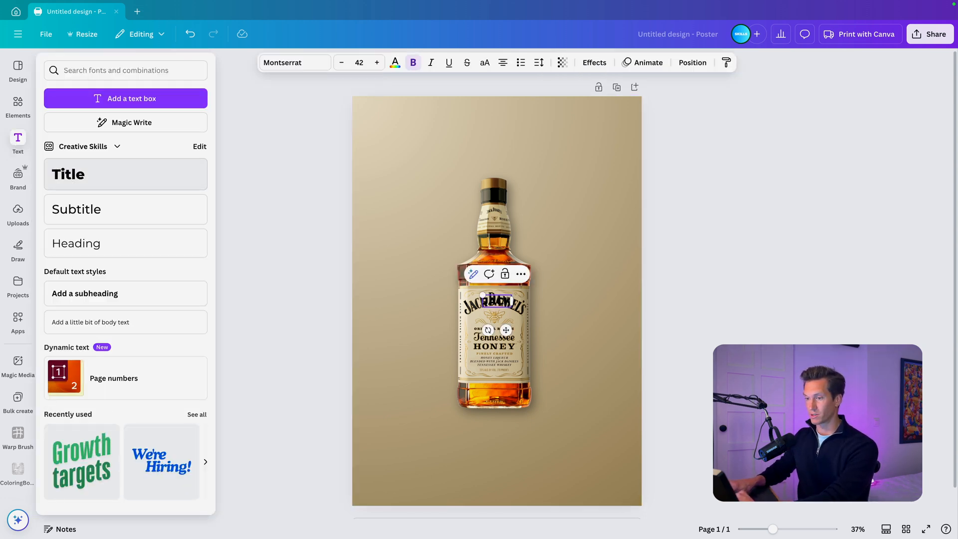
left_click(216, 269)
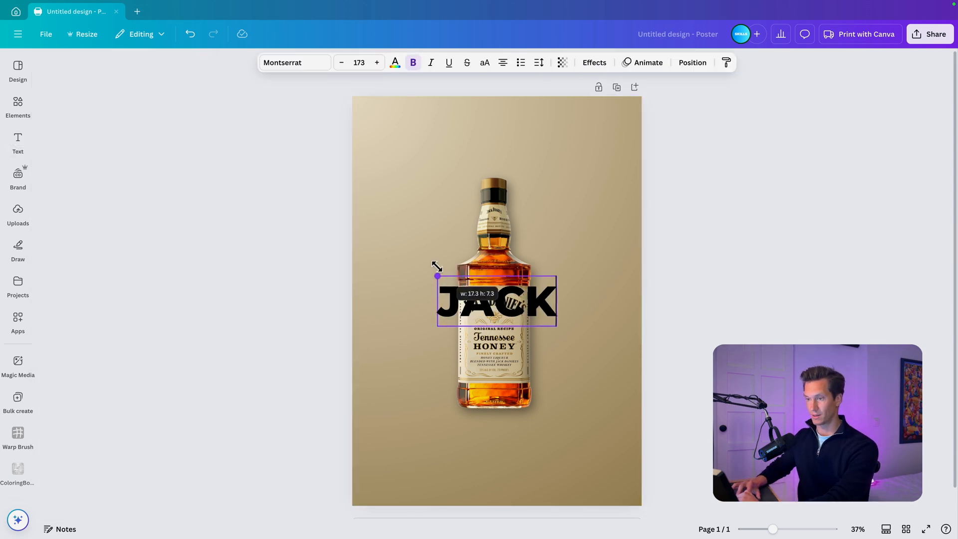
left_click_drag(433, 267, 398, 243)
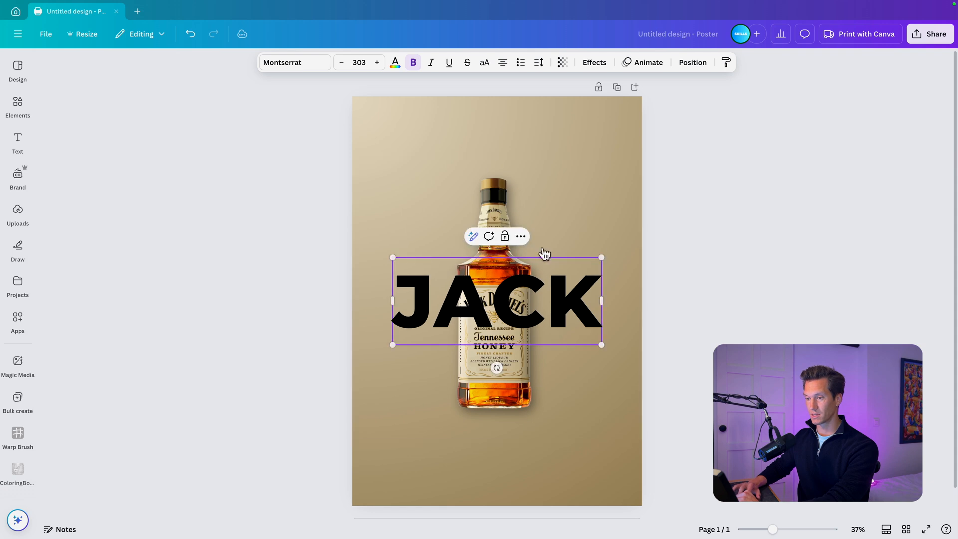
left_click_drag(569, 317, 570, 241)
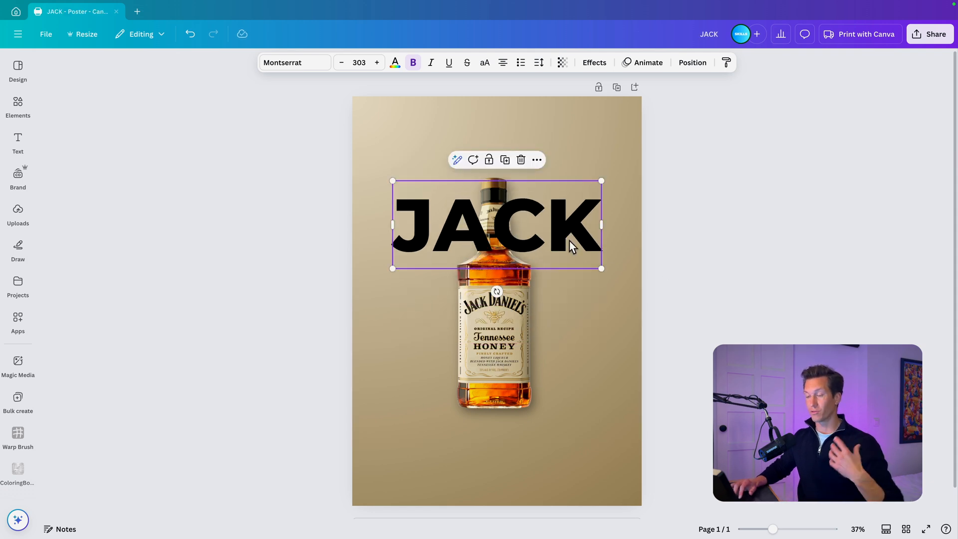
- Set the JACK title's font to Futura Display and enlarge it to span about 70% of the poster's width
left_click(299, 64)
left_click(99, 115)
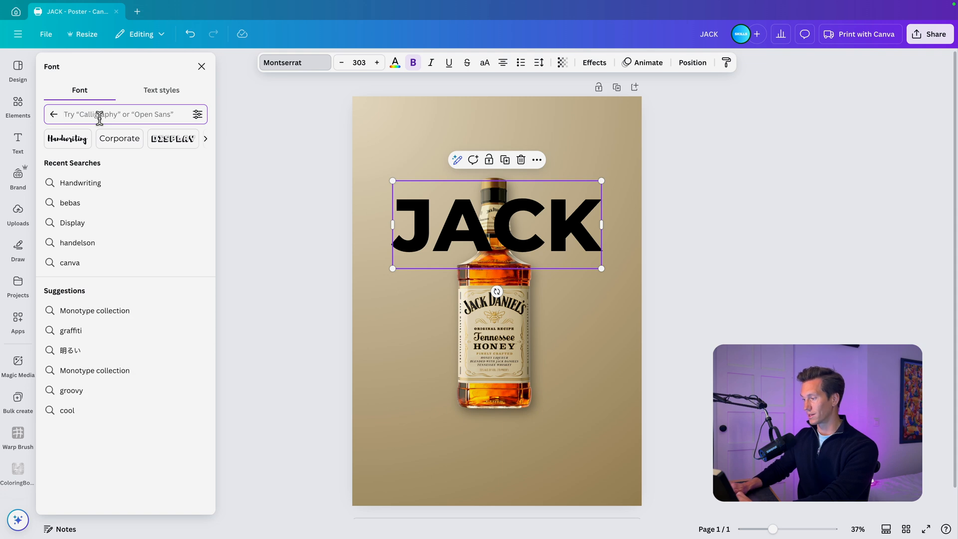
type("futura dis")
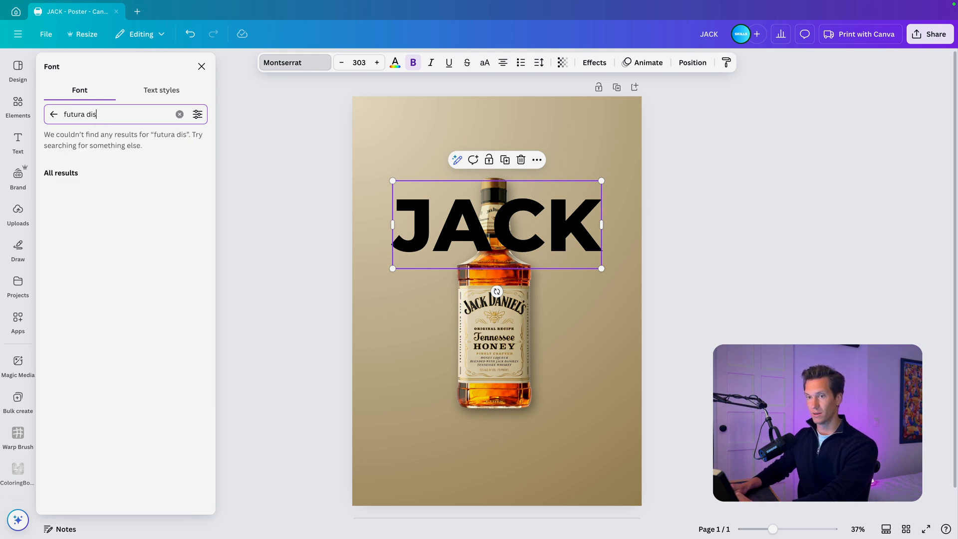
type("p")
left_click(80, 210)
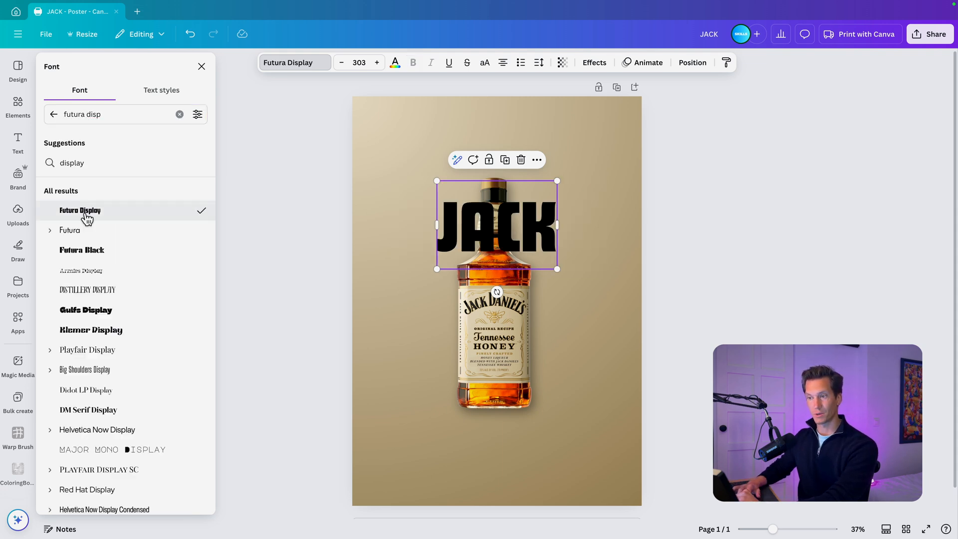
left_click_drag(559, 177, 602, 149)
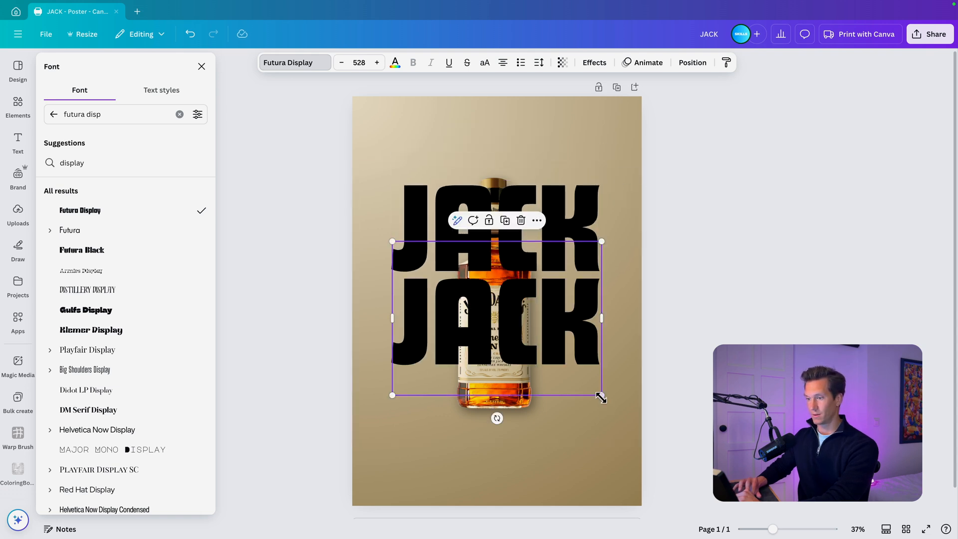
- Duplicate the JACK title below itself, scale the copy to font size 296 at the same box width, and change its text to DANIELS
left_click_drag(602, 396, 556, 361)
left_click_drag(557, 319, 606, 318)
double_click(512, 316)
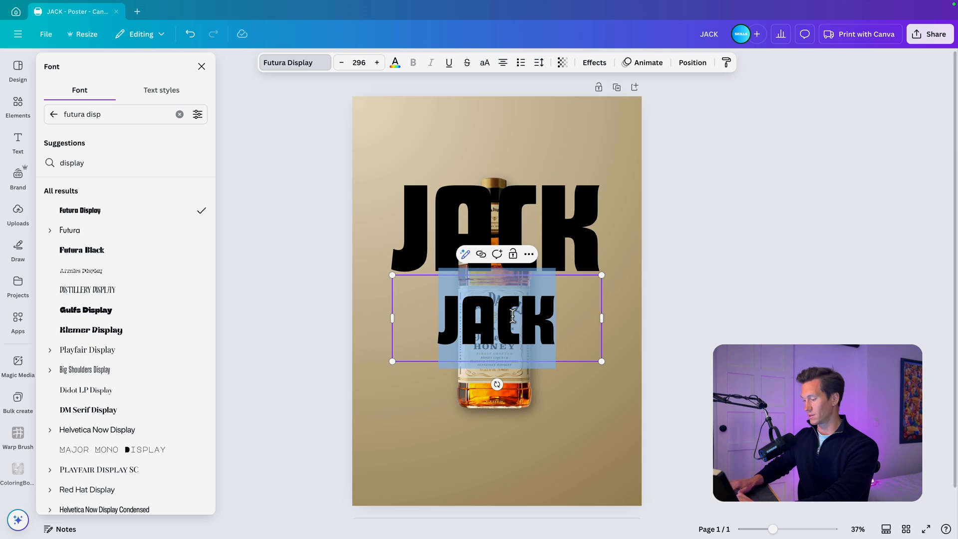
type("DANIELS")
key("Escape")
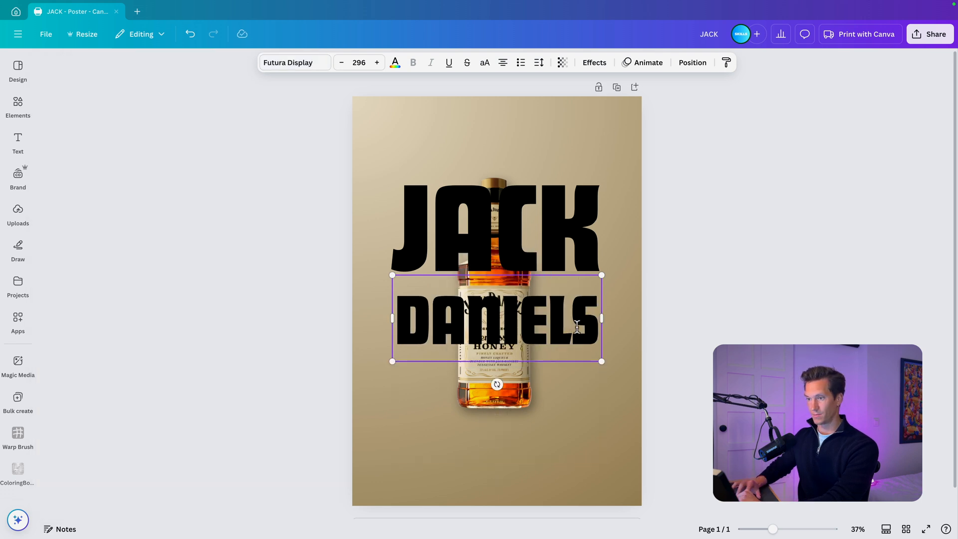
- Enlarge the DANIELS title to font size 306 and tuck it directly beneath JACK
left_click(615, 324)
left_click_drag(571, 333, 603, 345)
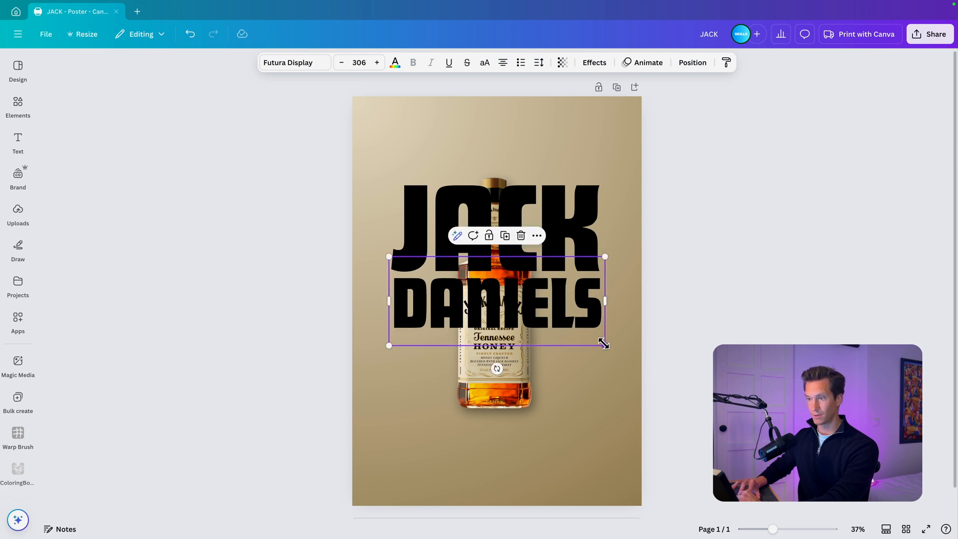
- Duplicate the DANIELS title below itself, change the copy's text to WHISKEY, and widen its box until the word fits on one line
left_click_drag(577, 289, 576, 345, "alt")
double_click(576, 345)
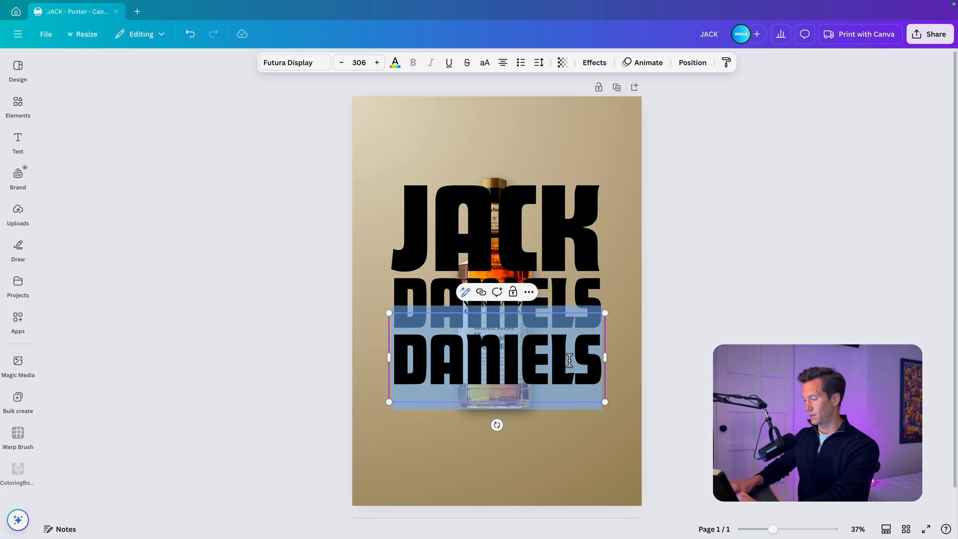
type("WHISKEY")
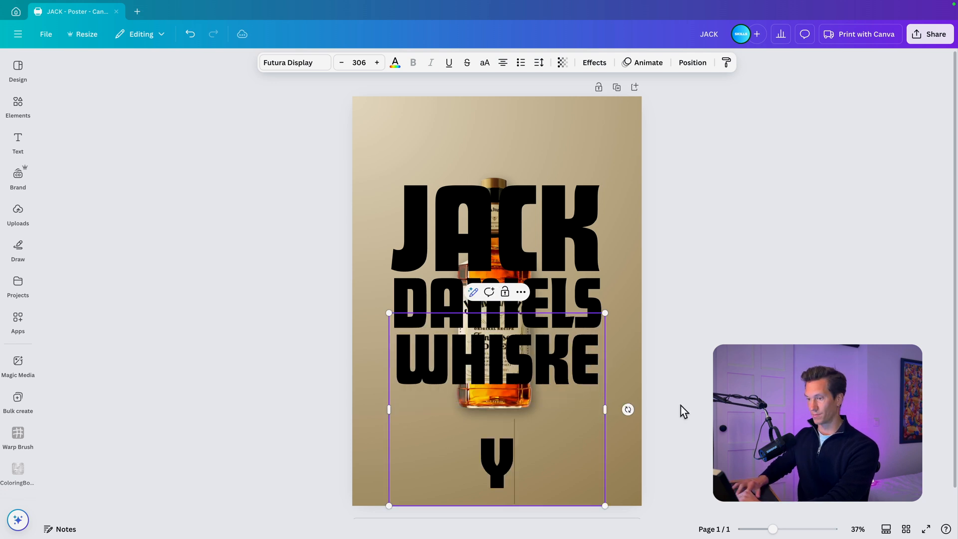
mouse_move(605, 410)
left_mouse_down()
mouse_move(625, 411)
mouse_move(611, 393)
left_mouse_up()
left_click(670, 390)
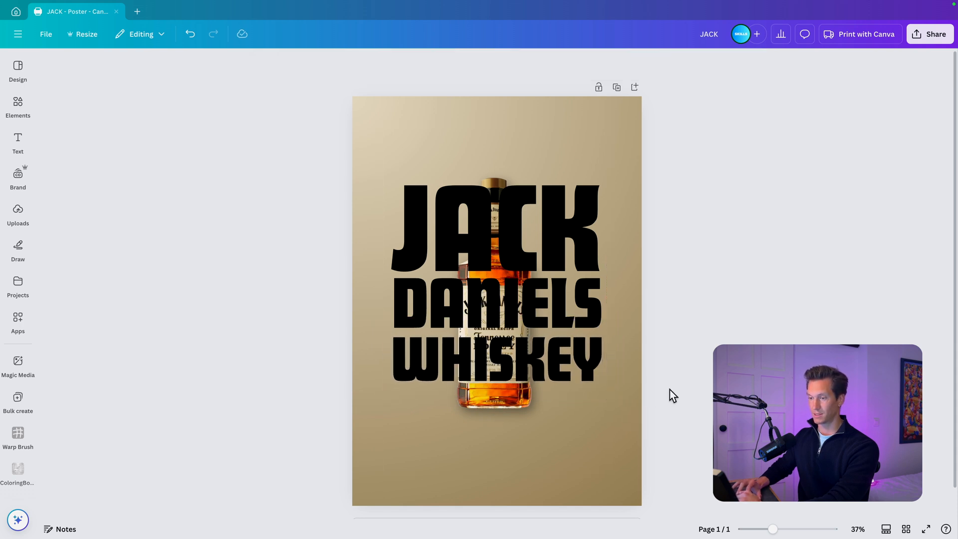
- Select the JACK, DANIELS and WHISKEY titles together and lower their opacity so they look faded
left_click(566, 356)
left_click(589, 295, "shift")
left_click(585, 221, "shift")
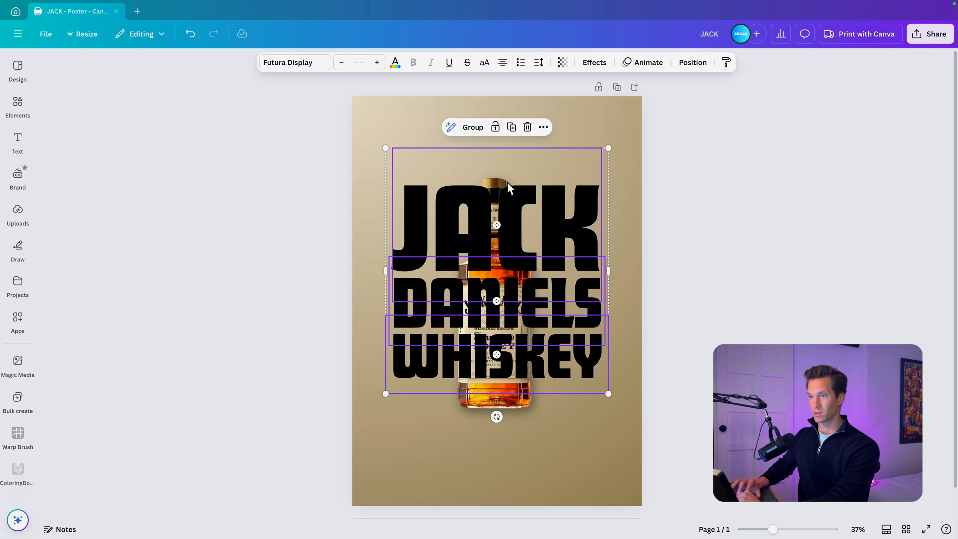
left_click(562, 62)
left_click_drag(589, 103, 537, 103)
- Colour the three selected titles brown with hex #84540C
left_click(393, 62)
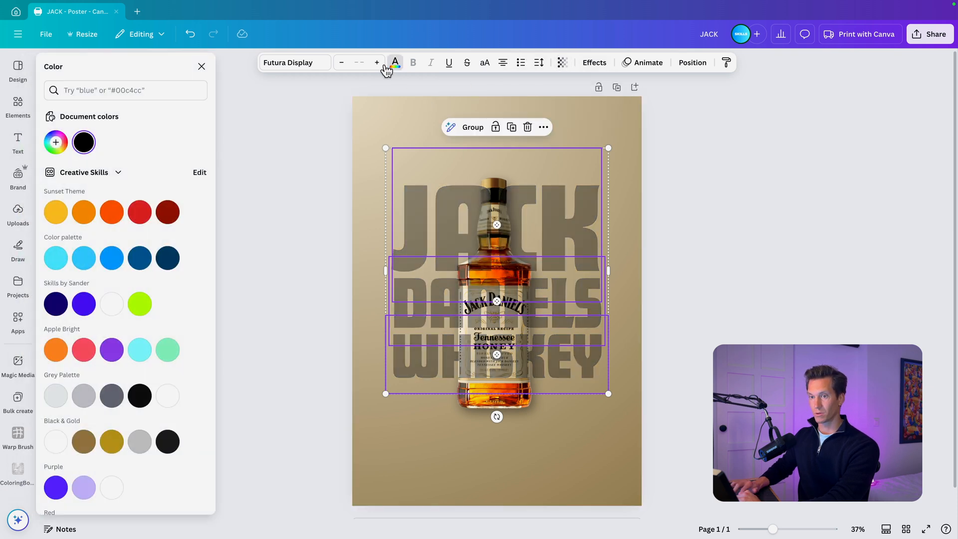
left_click(56, 143)
left_click_drag(75, 230, 70, 232)
left_click(180, 194)
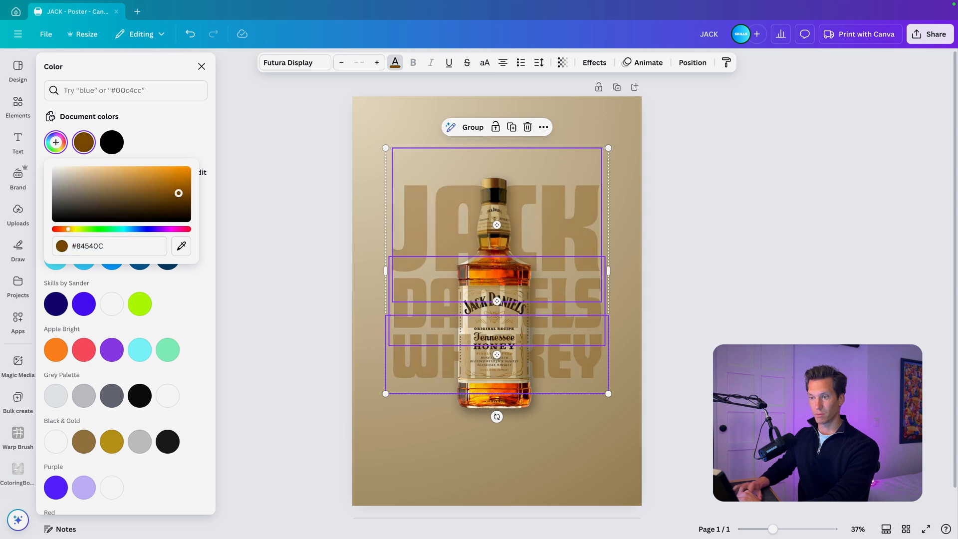
- Send the three titles behind the bottle, shift them slightly down, and enlarge them to about 33.6 × 37
left_click(692, 62)
left_click(165, 143)
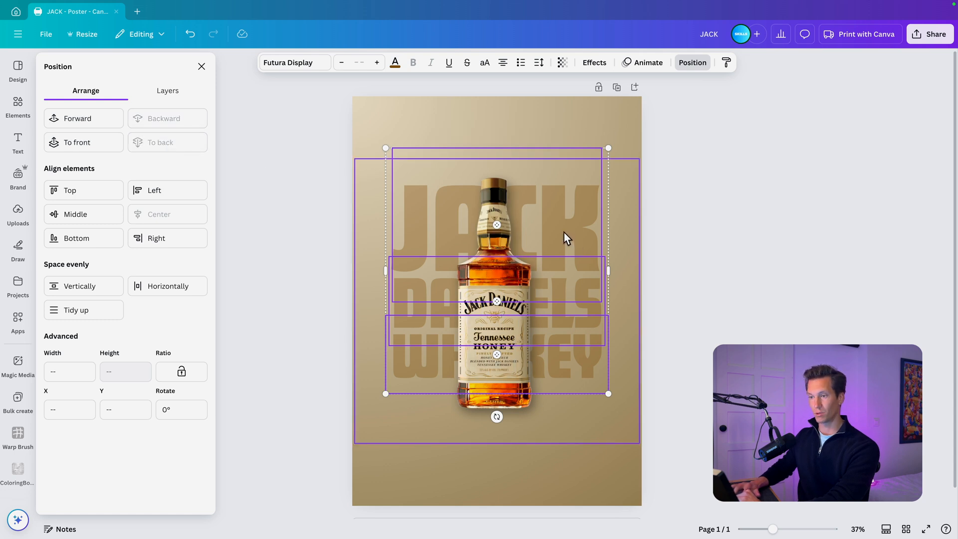
left_click_drag(564, 232, 561, 242)
mouse_move(608, 159)
left_mouse_down()
mouse_move(624, 148)
mouse_move(613, 159)
left_mouse_up()
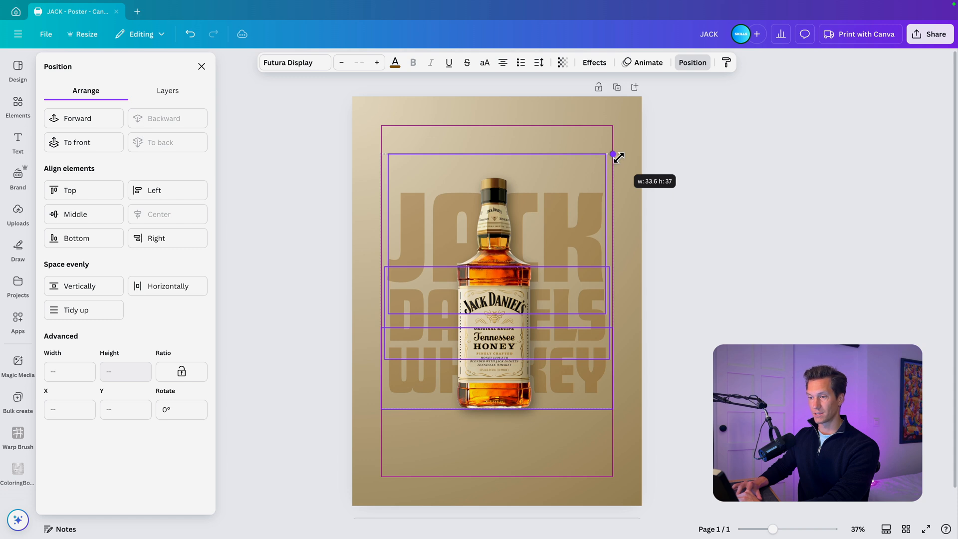
- Enlarge the bottle image to 49.33 cm wide, crop its empty side area, and centre the bottle over the titles
left_click_drag(619, 160, 667, 131)
left_click(506, 207)
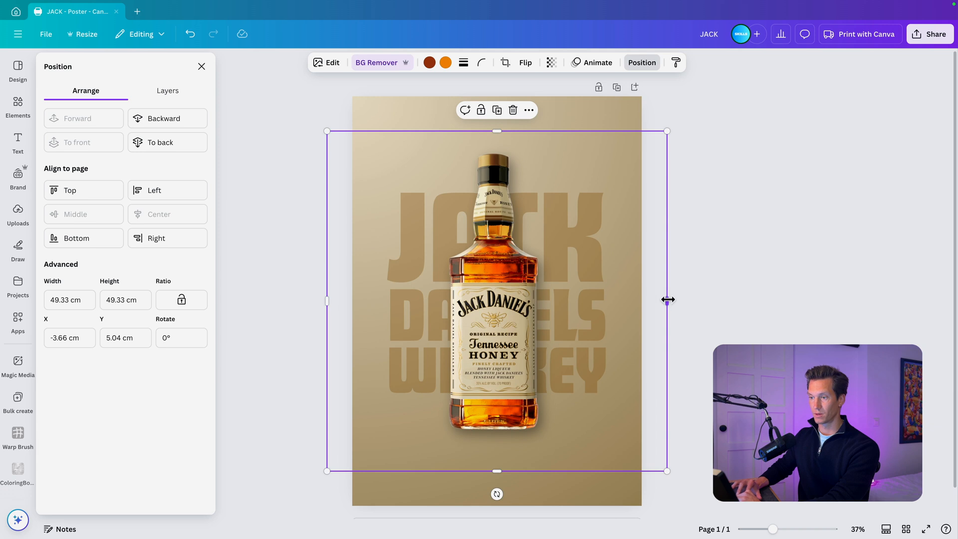
left_click_drag(666, 297, 569, 299)
left_click_drag(498, 330, 501, 330)
key("Escape")
key("Escape")
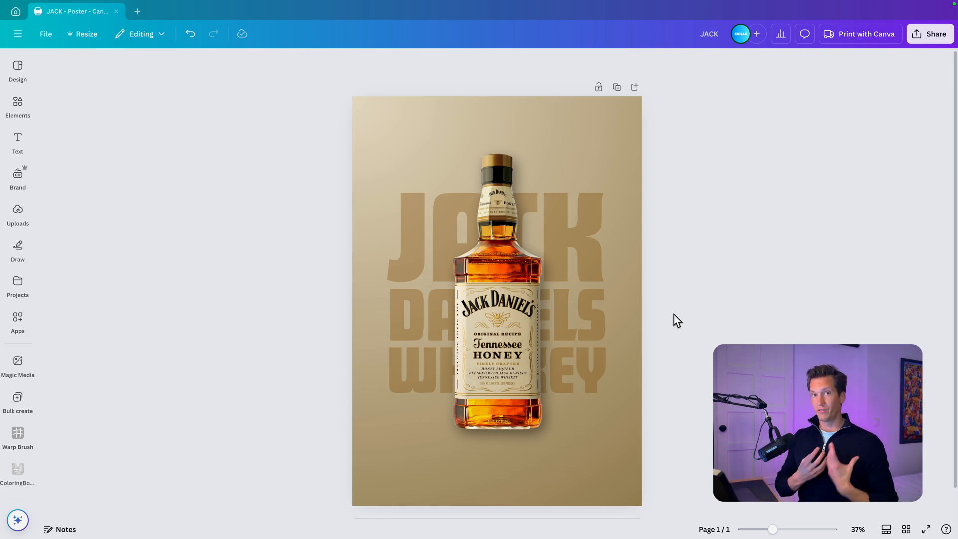
- Search the element photos for "rye" and add the cutout of golden grain ears to the poster
left_click(11, 104)
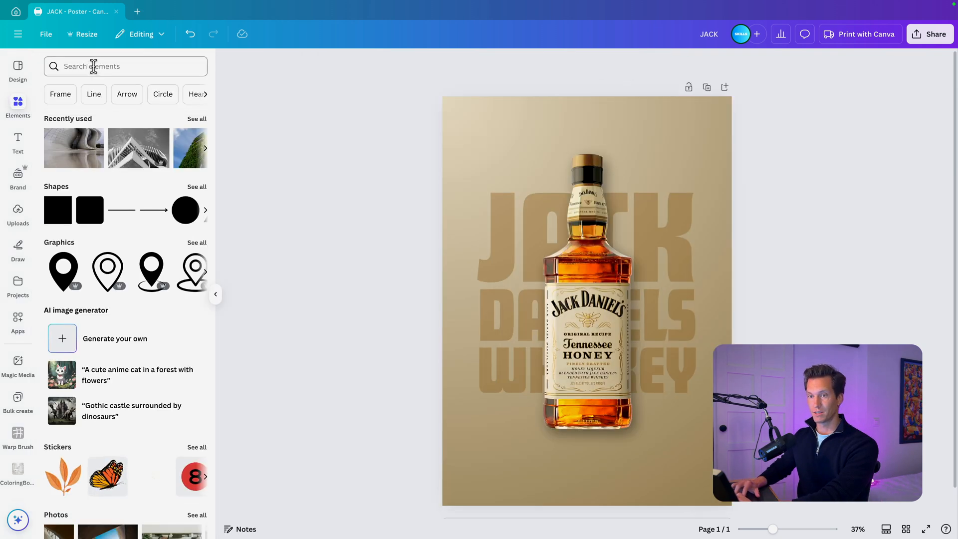
left_click(92, 67)
type("rye")
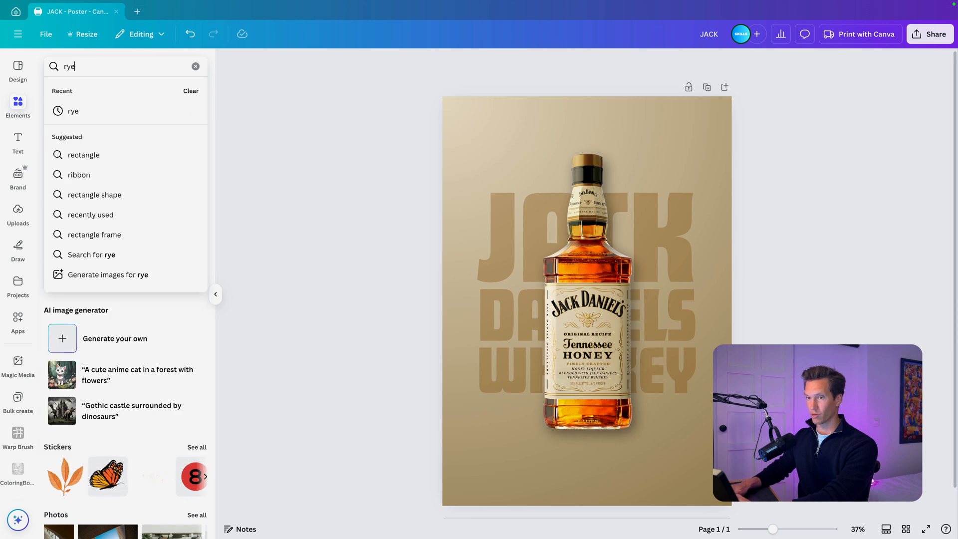
key("Return")
left_click(194, 212)
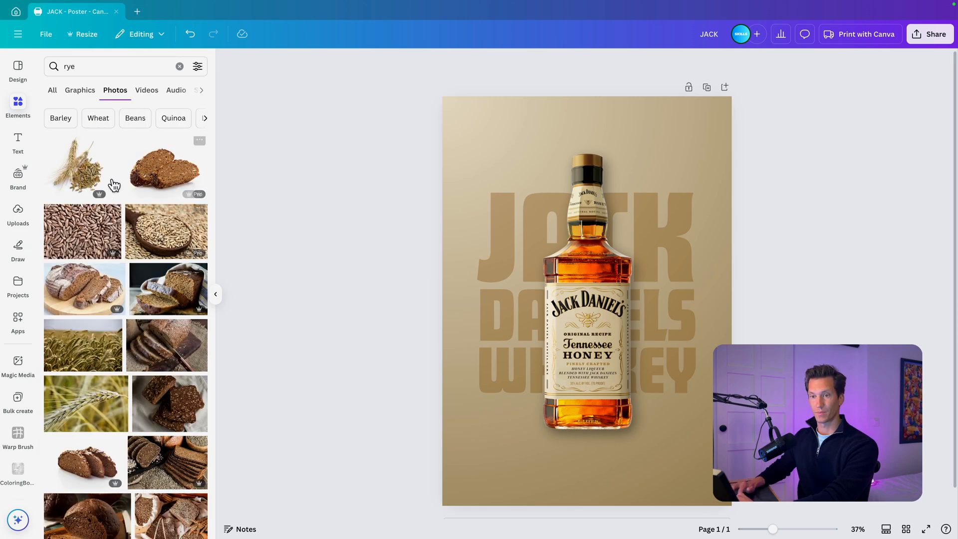
scroll(122, 255, "down", 1)
scroll(122, 255, "down", 5)
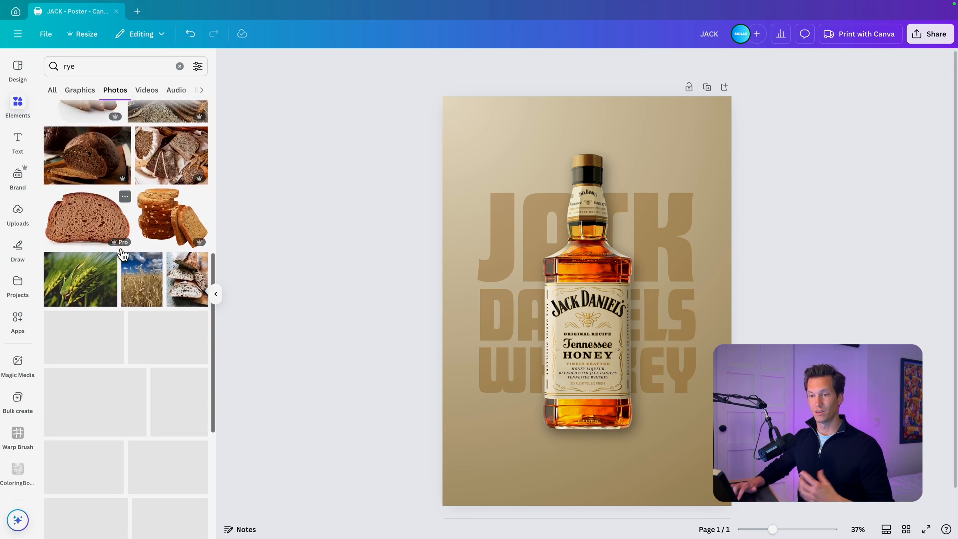
scroll(121, 249, "down", 2)
scroll(121, 249, "down", 1)
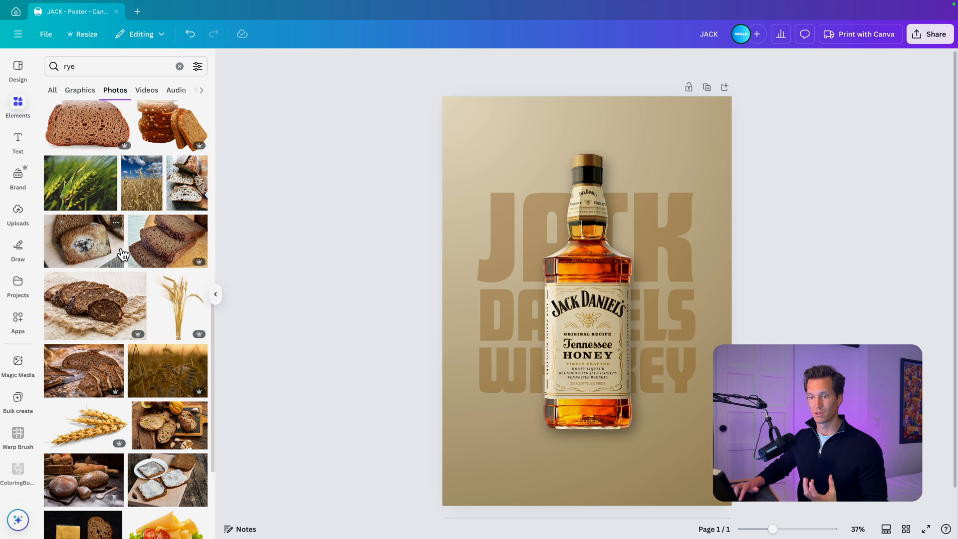
scroll(120, 409, "down", 1)
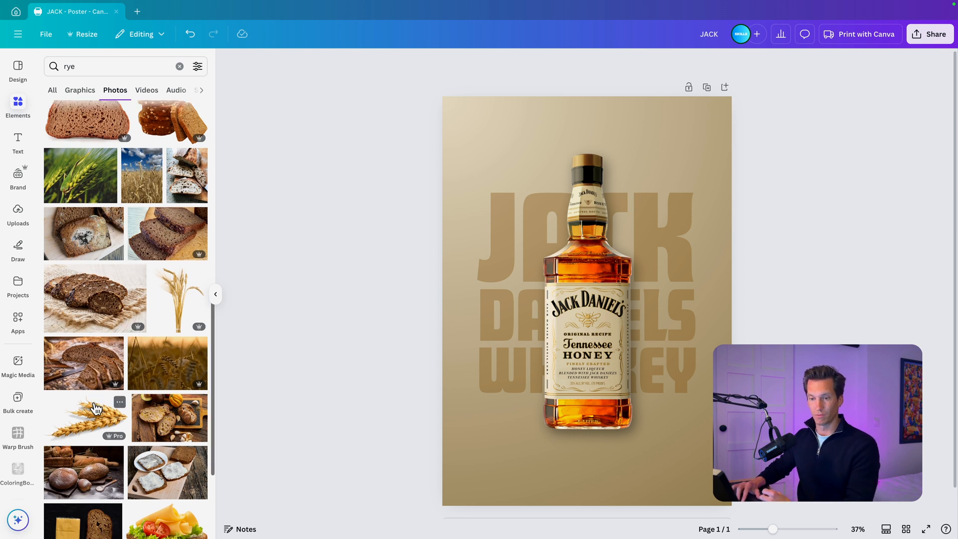
left_click(96, 412)
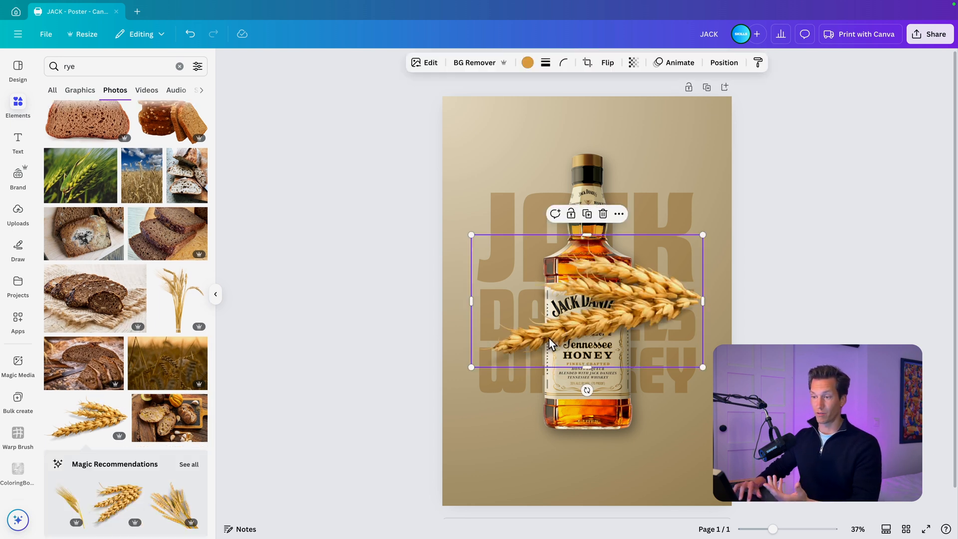
- Place the grain ears over the poster's upper-right corner, tilted about 25° counterclockwise and running off the edge
left_click_drag(550, 344, 682, 193)
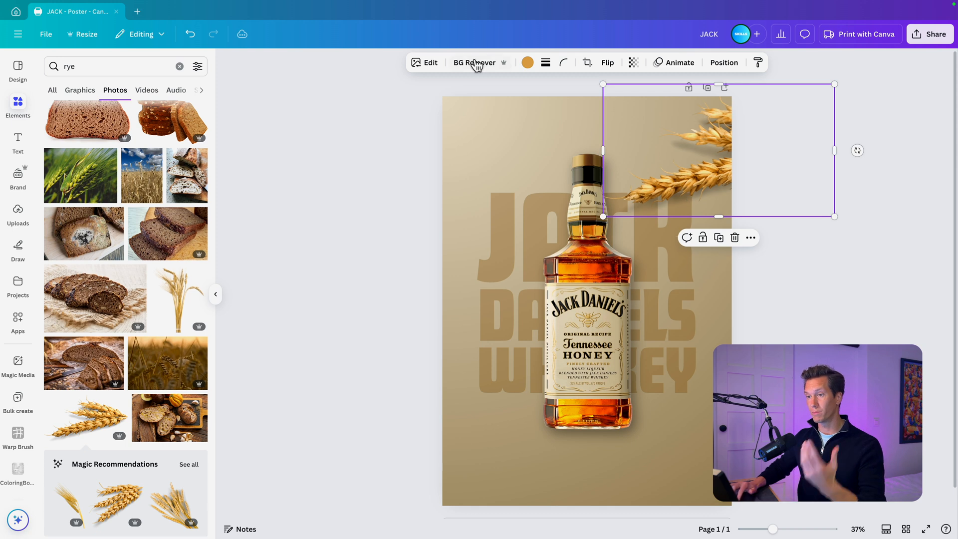
left_click_drag(704, 169, 705, 176)
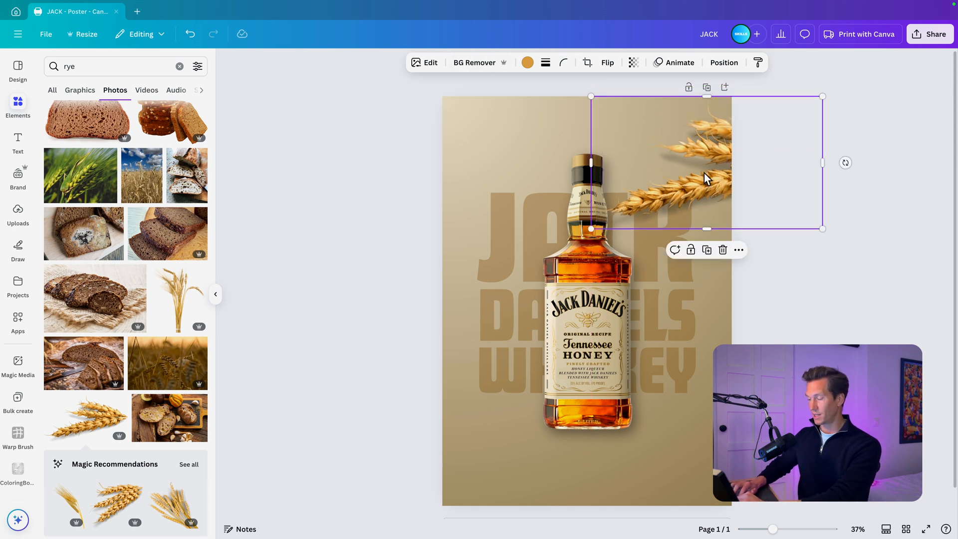
left_click_drag(843, 160, 842, 103)
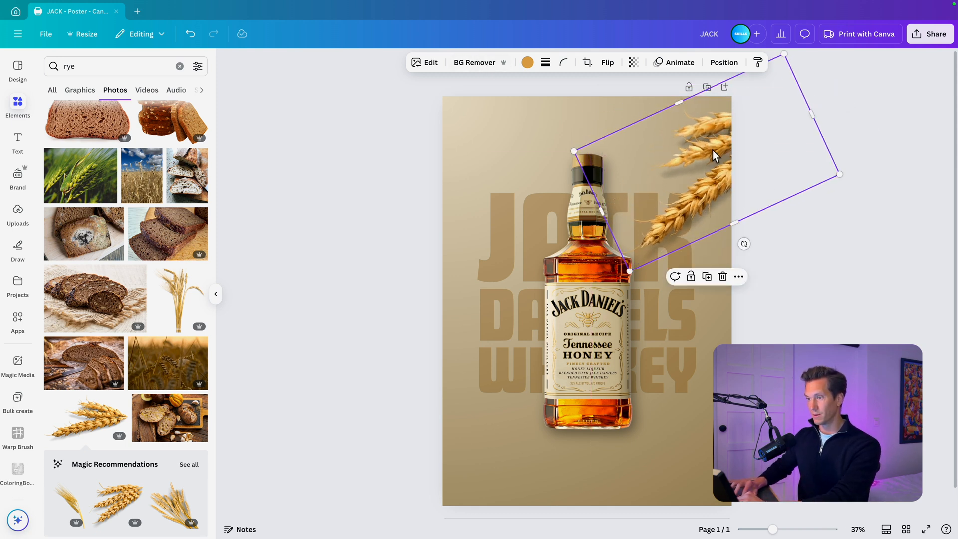
left_click_drag(705, 159, 703, 138)
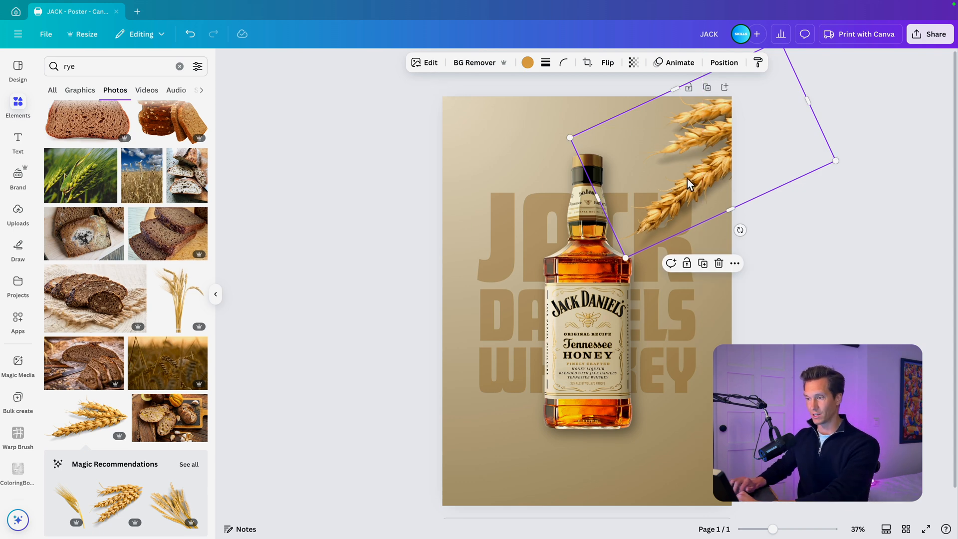
- Browse further rye photos for loose grain cutouts, and search the photos for "rye grain"
scroll(150, 394, "down", 10)
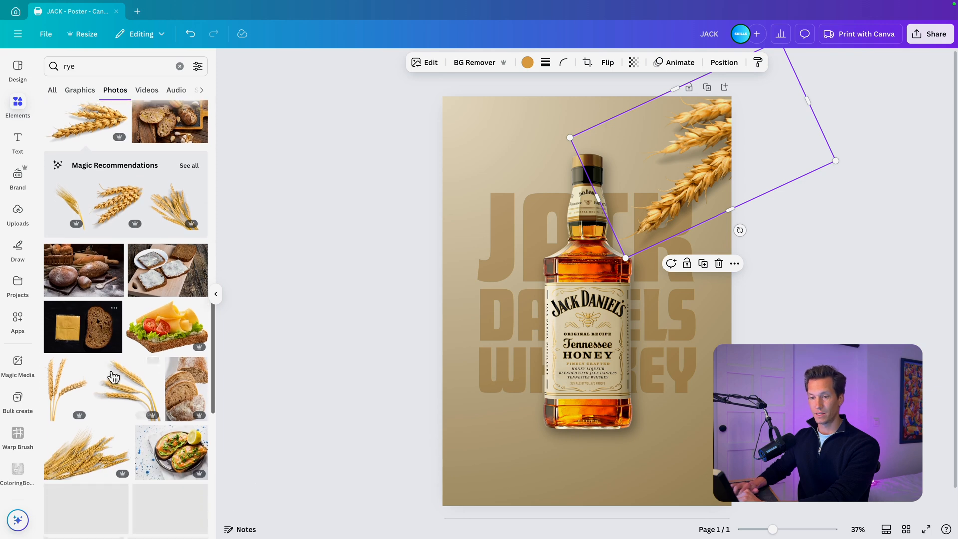
scroll(111, 373, "down", 4)
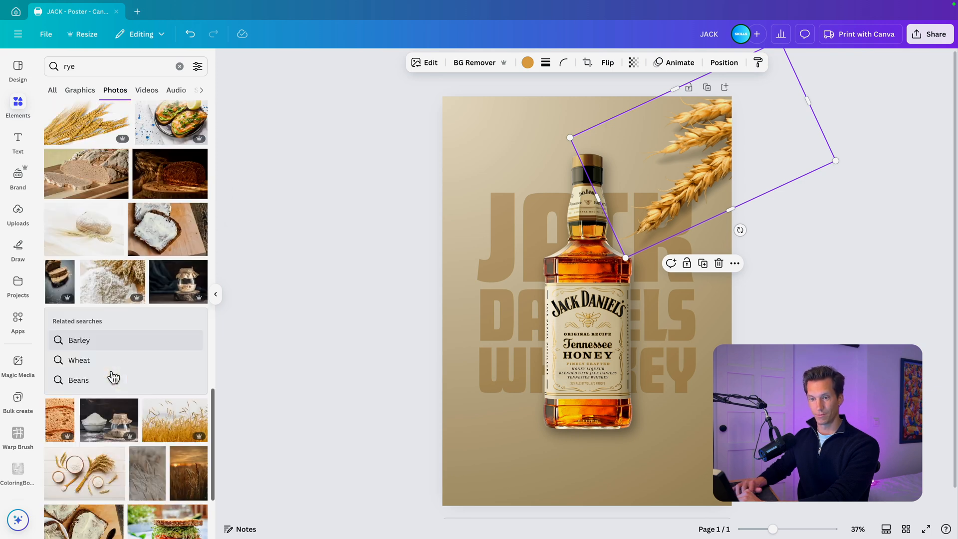
scroll(111, 373, "down", 6)
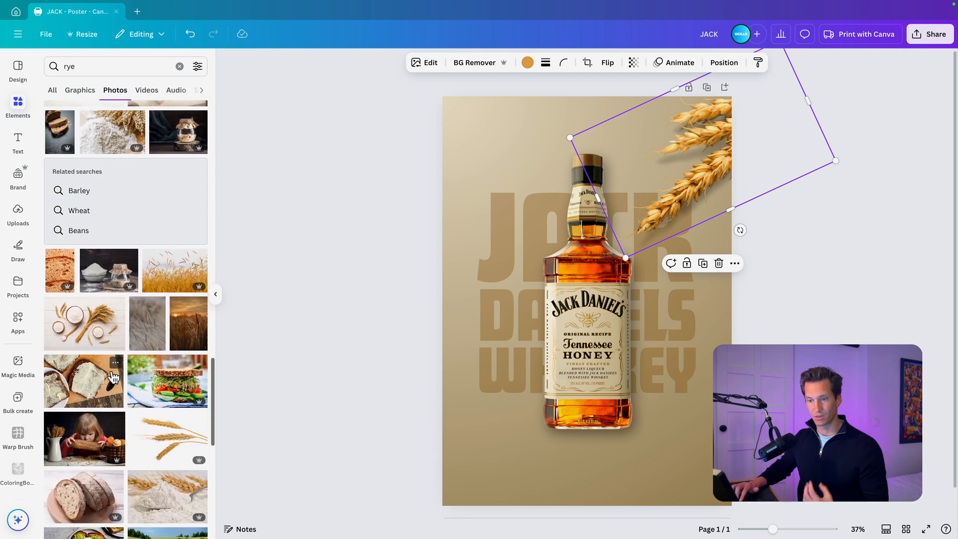
scroll(111, 375, "down", 8)
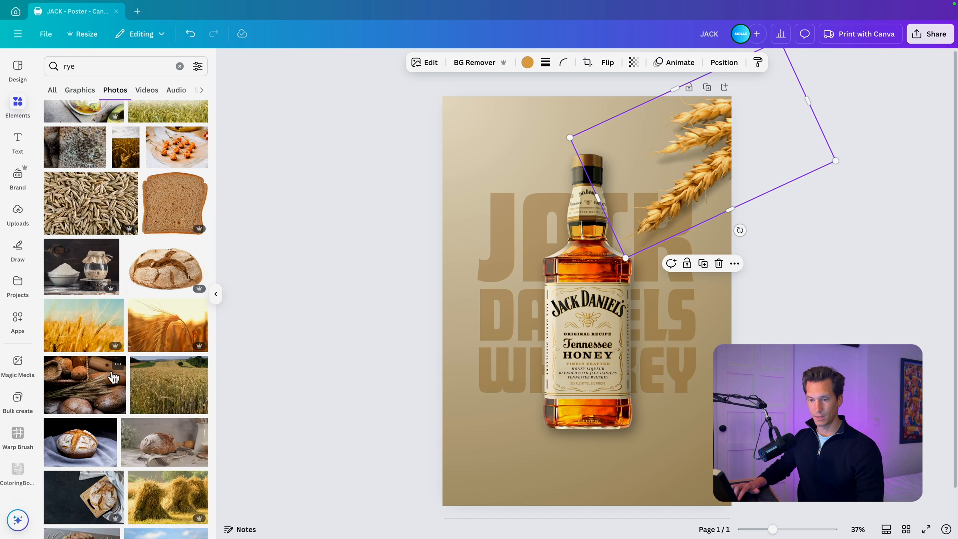
scroll(112, 377, "down", 5)
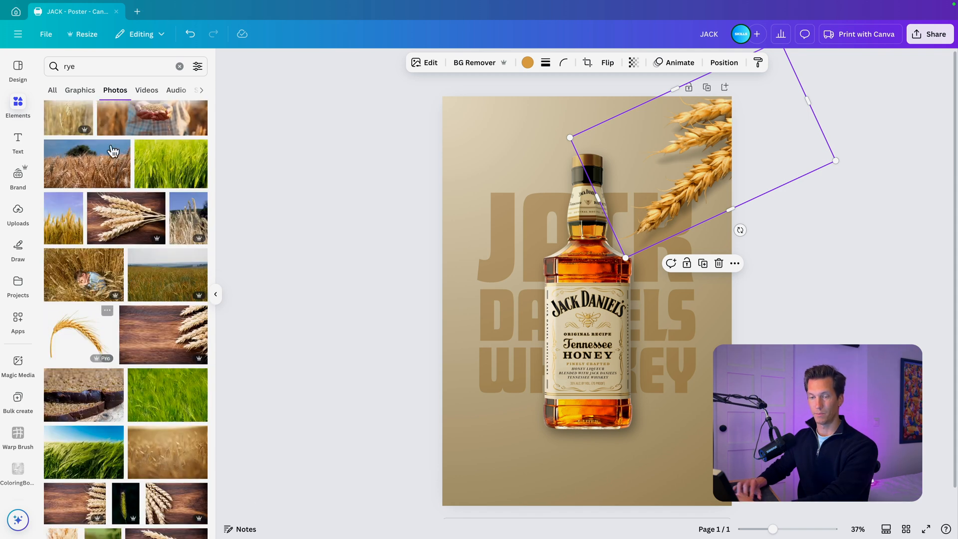
left_click(107, 65)
type("grain")
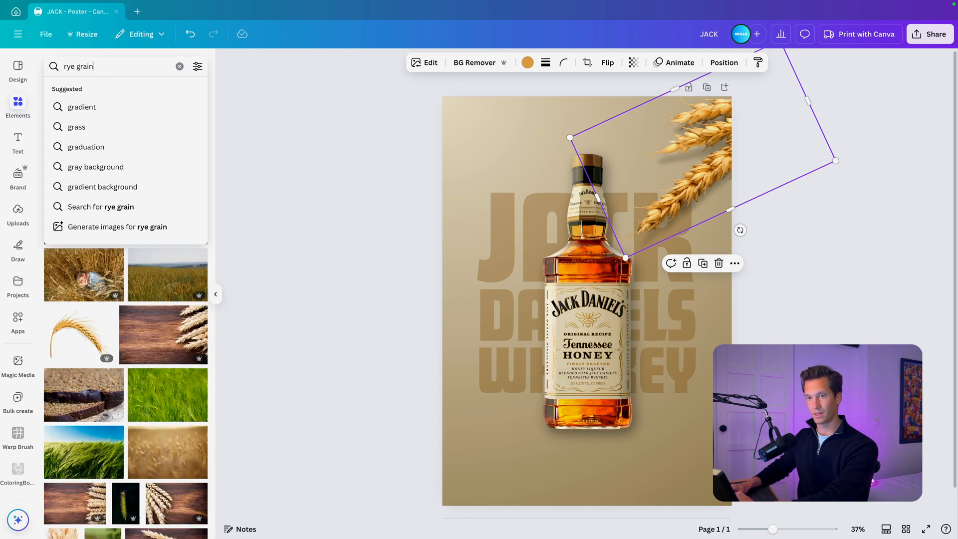
key("Return")
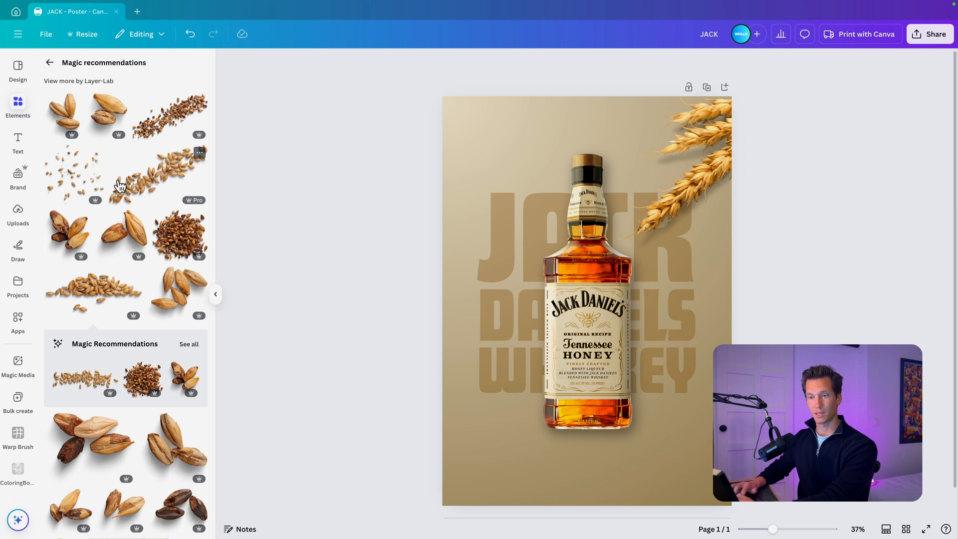
- Try the scattered-grain cutout over the bottle and browse all of its recommended grain images
left_click(79, 182)
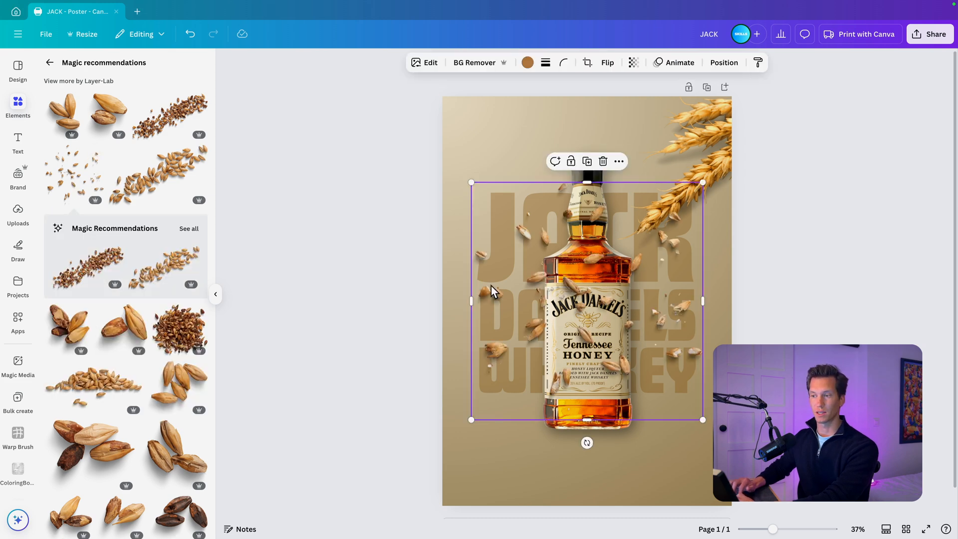
left_click(189, 229)
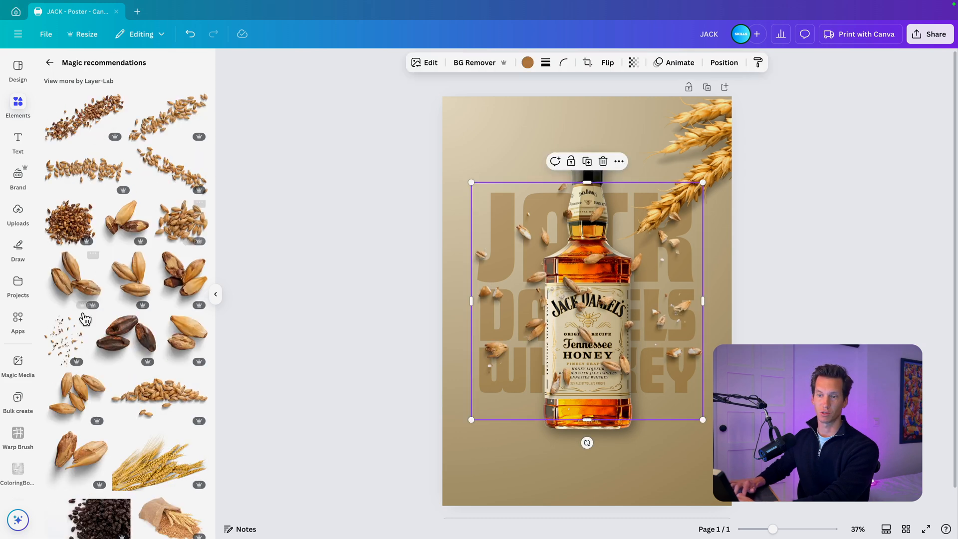
scroll(119, 336, "down", 3)
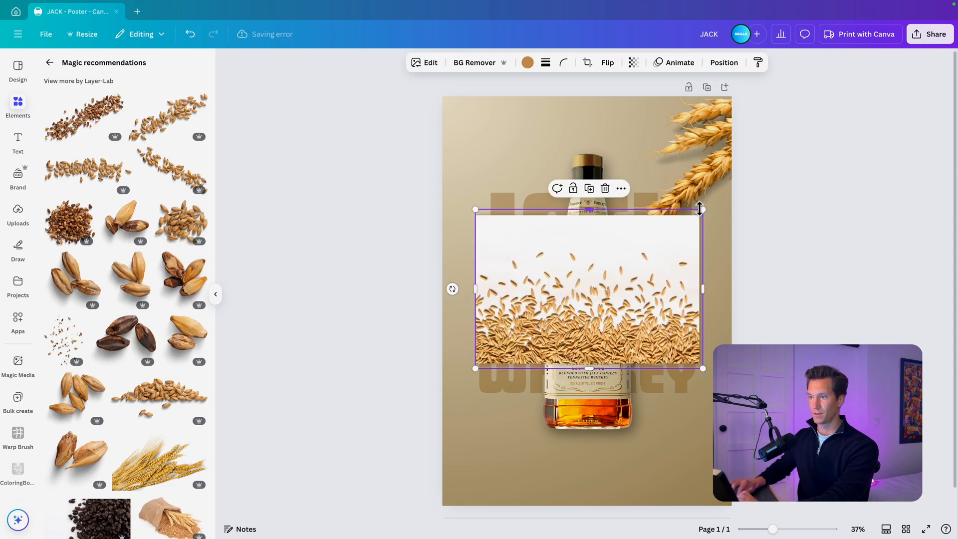
- Remove the background from the grain pile photo and move it over the bottle's base, against the poster's left edge
left_click(786, 309)
left_click(697, 256)
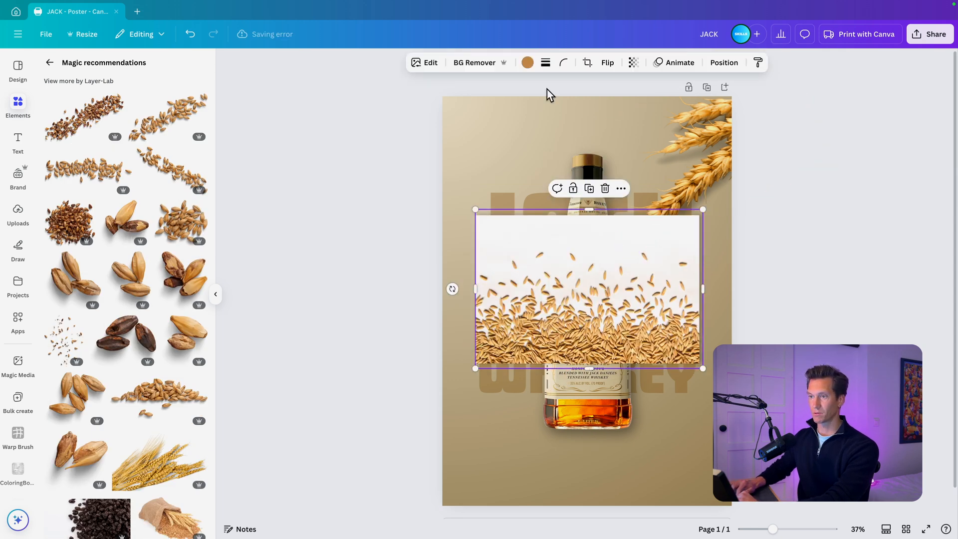
left_click(474, 63)
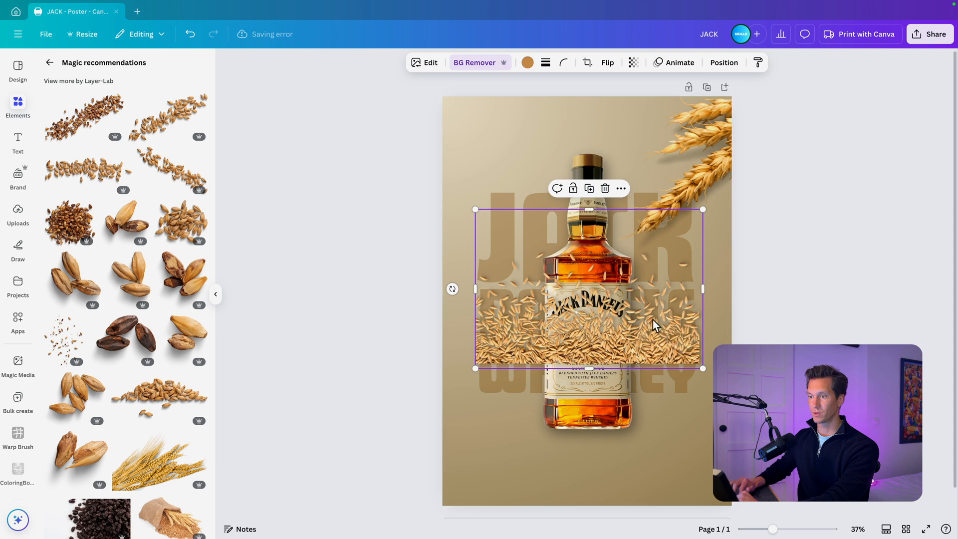
left_click_drag(655, 325, 619, 417)
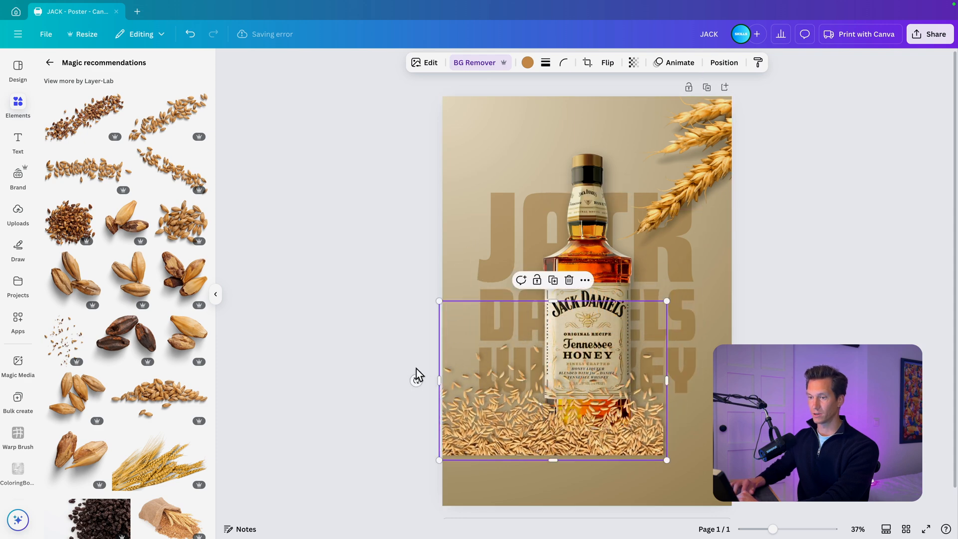
- Rotate the grain pile about 20° clockwise, enlarge it and position it over the poster's lower-left corner, running off the edges
left_click_drag(416, 380, 430, 330)
left_click_drag(527, 399, 486, 451)
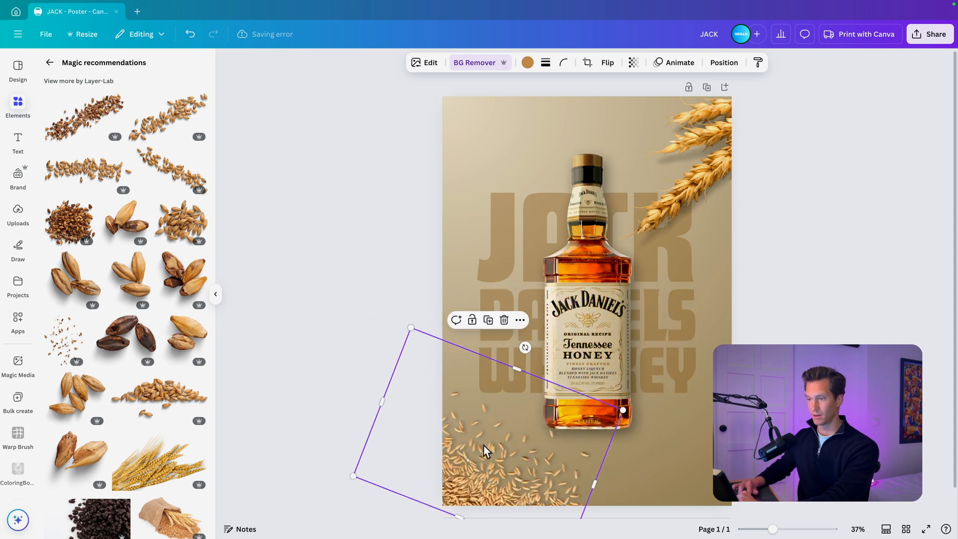
left_click_drag(623, 409, 715, 363)
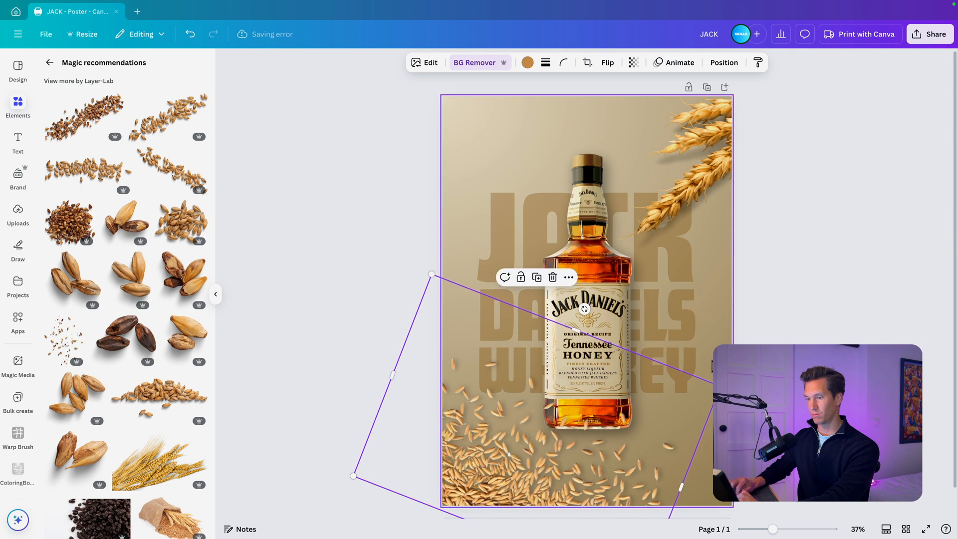
left_click_drag(550, 461, 468, 433)
left_click_drag(507, 467, 543, 470)
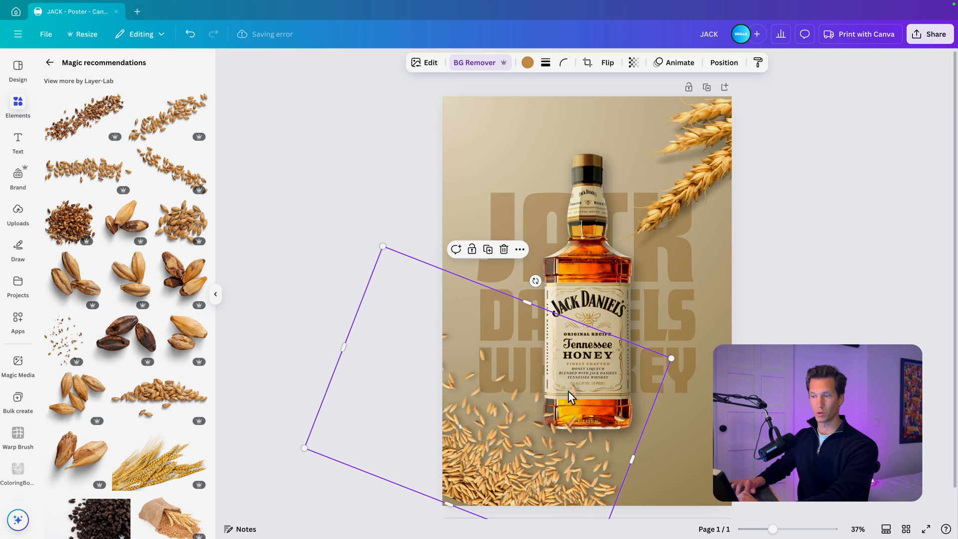
left_click(767, 339)
- Move the grain pile's layer directly beneath the bottle's layer, above the WHISKEY title
left_click(600, 269)
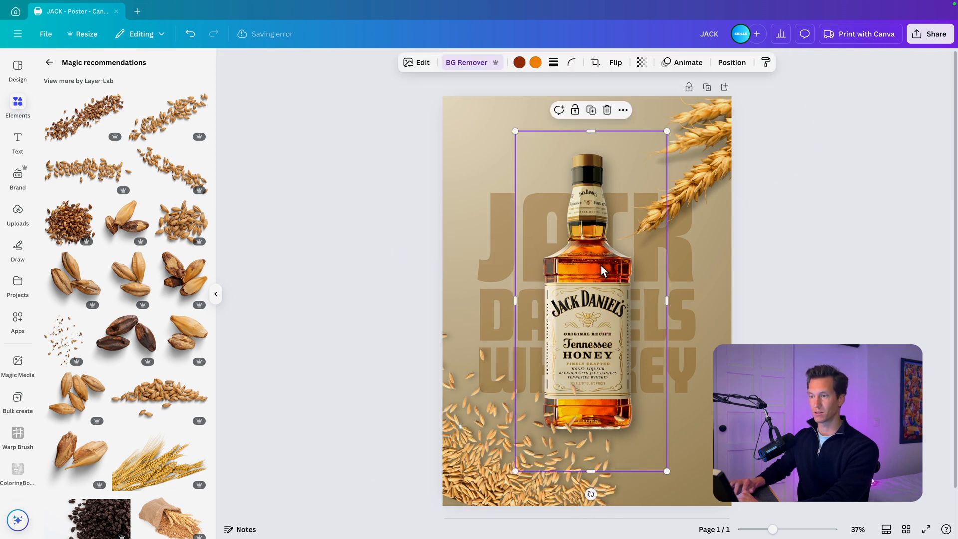
left_click(731, 63)
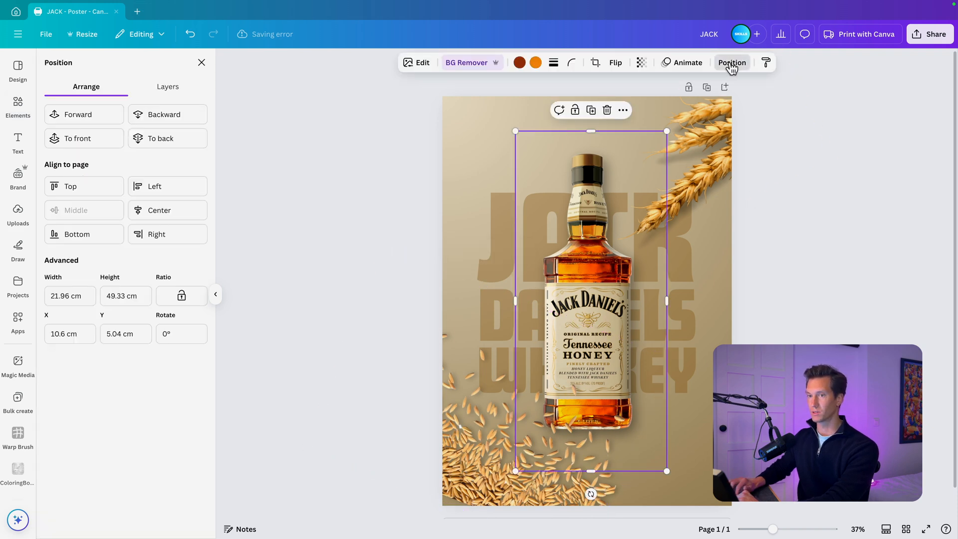
left_click(184, 92)
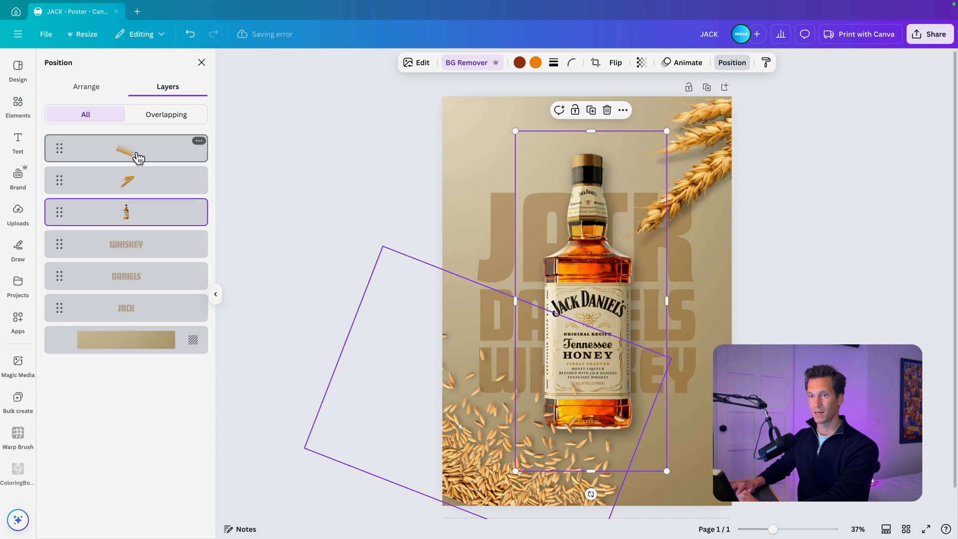
left_click_drag(138, 158, 131, 240)
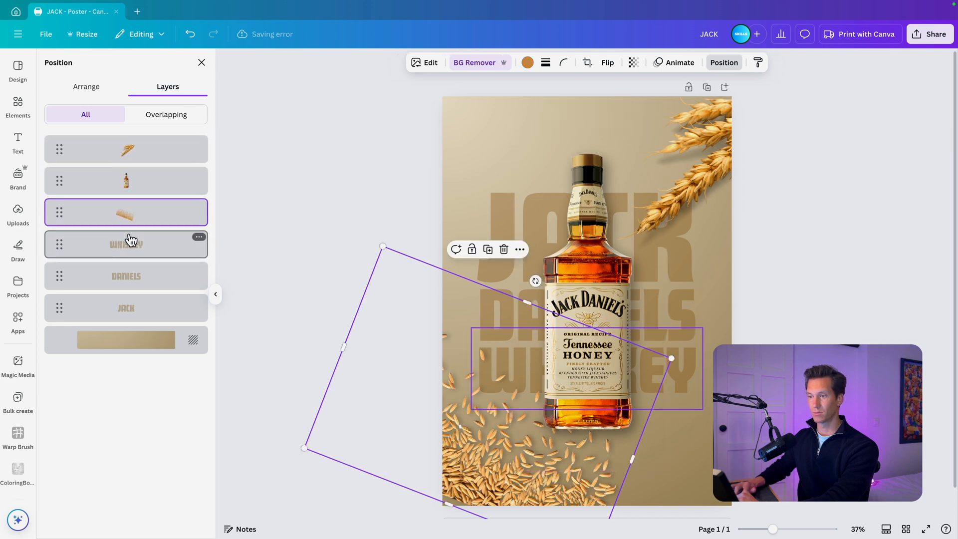
left_click(427, 369)
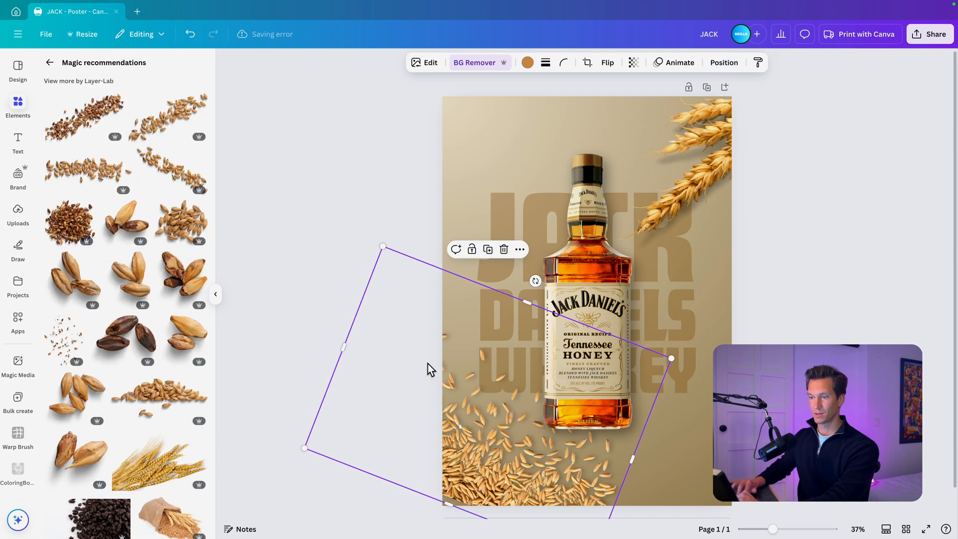
- Fine-tune the grain pile's position and size so it fills the lower-left corner around the bottle's base
scroll(427, 364, "up", 10)
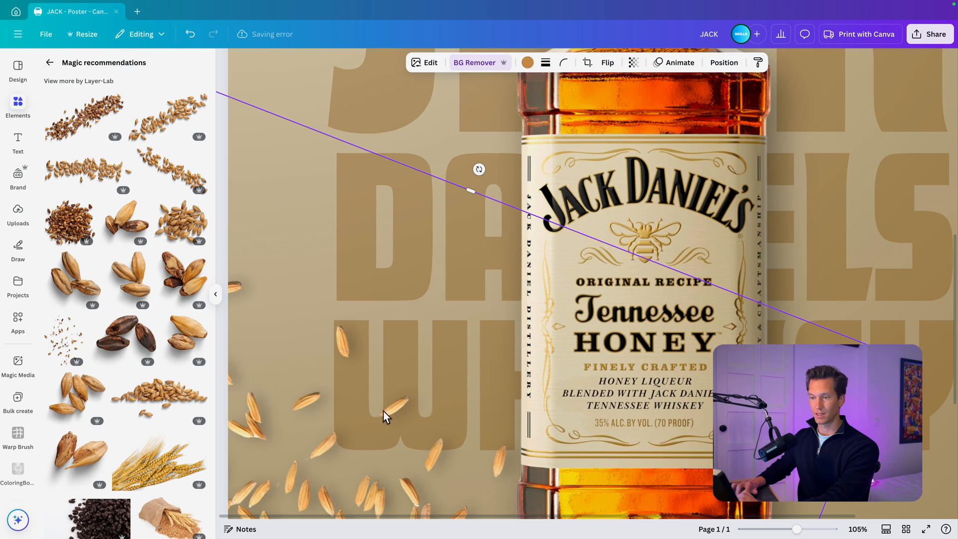
scroll(486, 294, "down", 10)
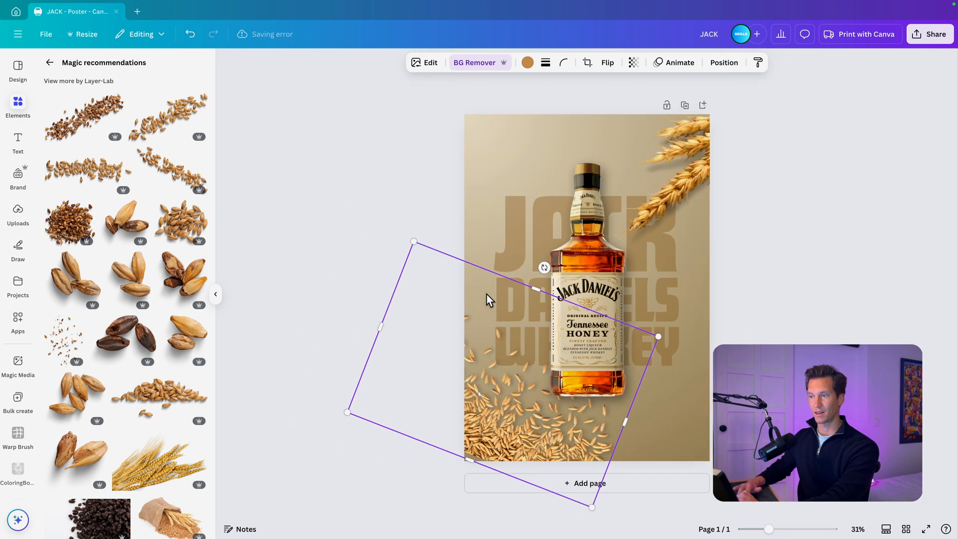
left_click(759, 284)
scroll(763, 280, "up", 1)
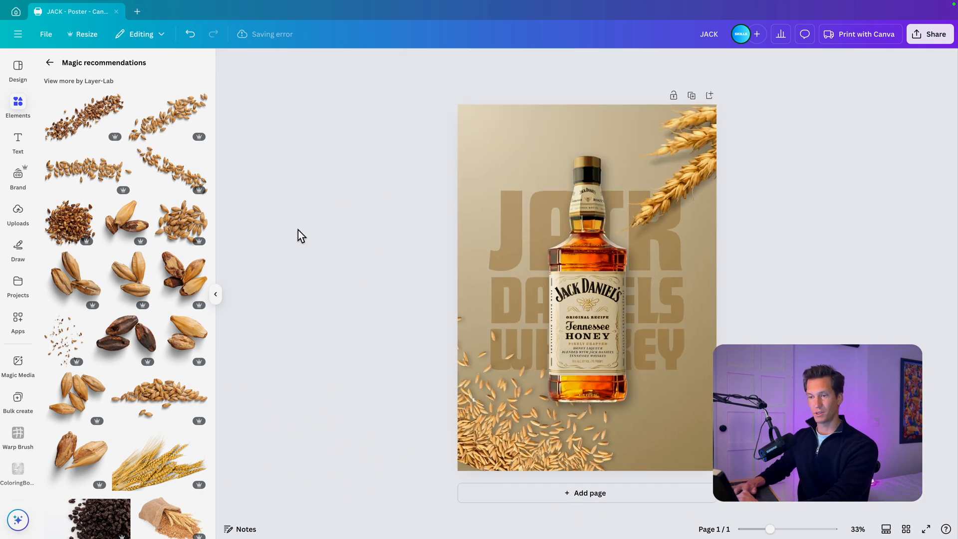
left_click(215, 294)
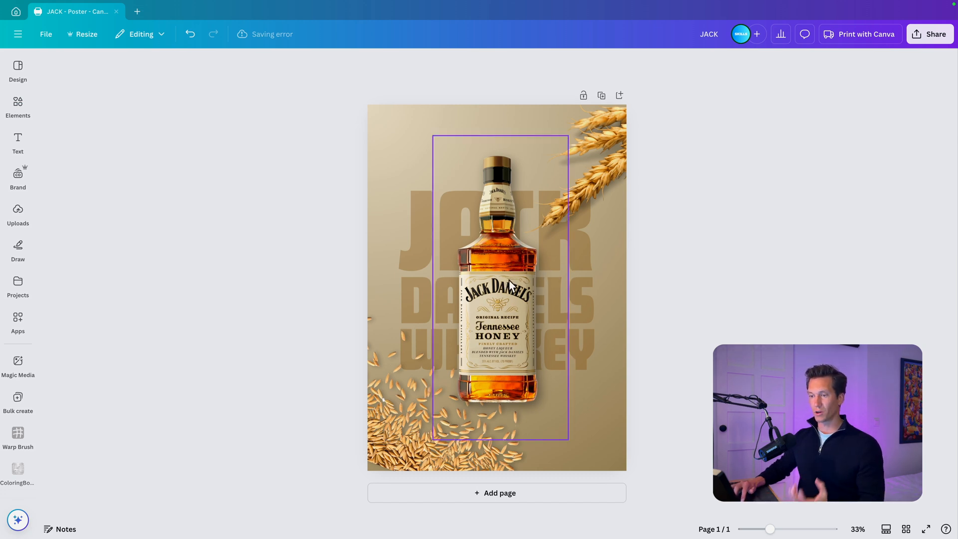
left_click_drag(393, 430, 385, 436)
left_click_drag(304, 243, 294, 220)
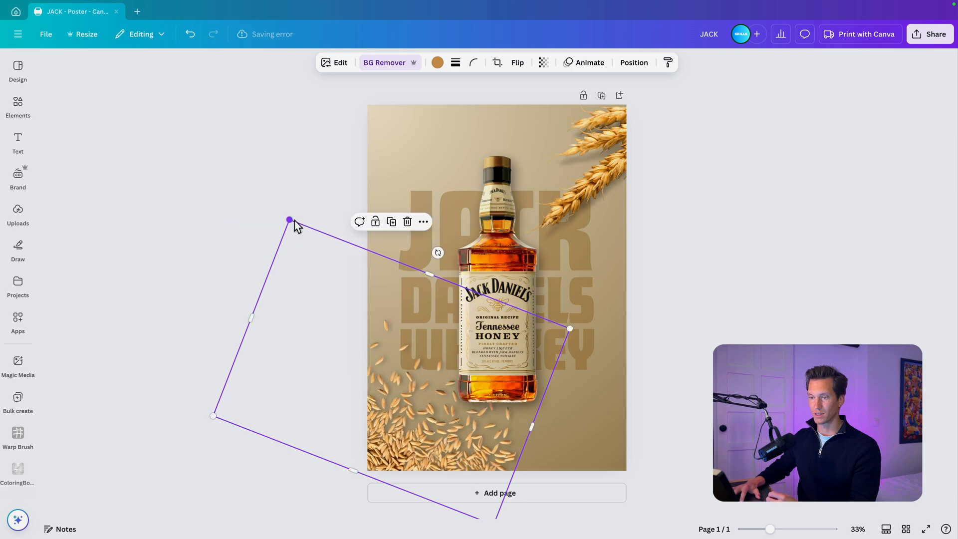
left_click_drag(423, 440, 430, 436)
- Adjust the bottle image's light settings: brightness to -7, contrast to -20 and highlights to 24
left_click(516, 275)
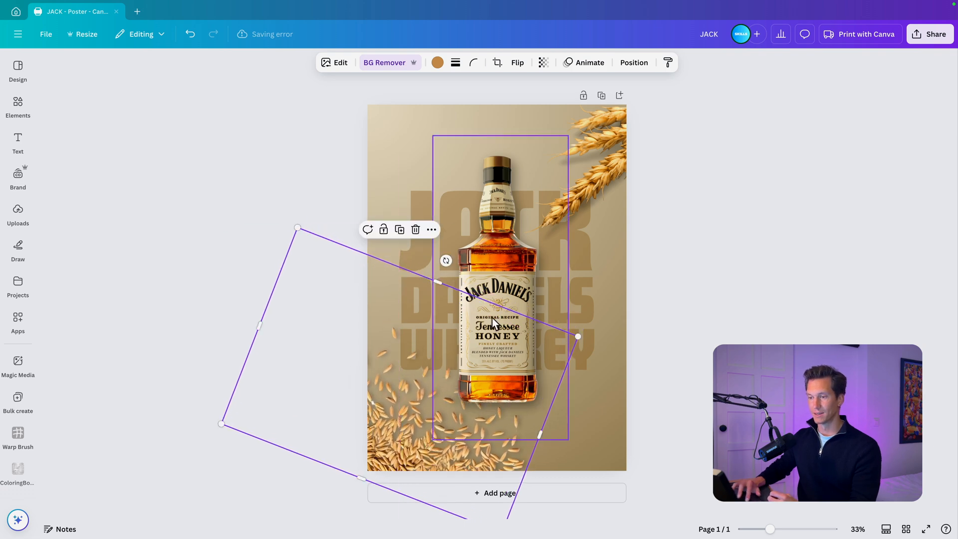
left_click(332, 64)
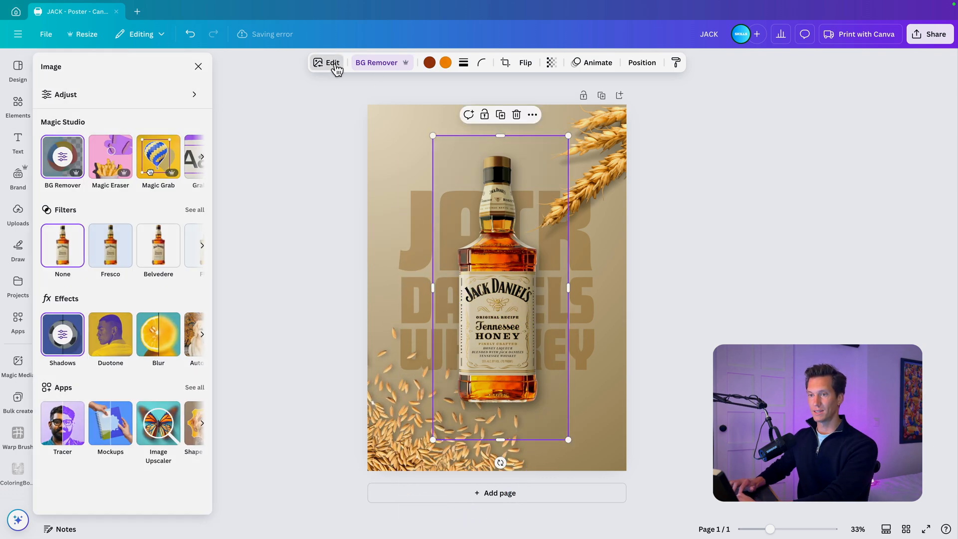
left_click(100, 100)
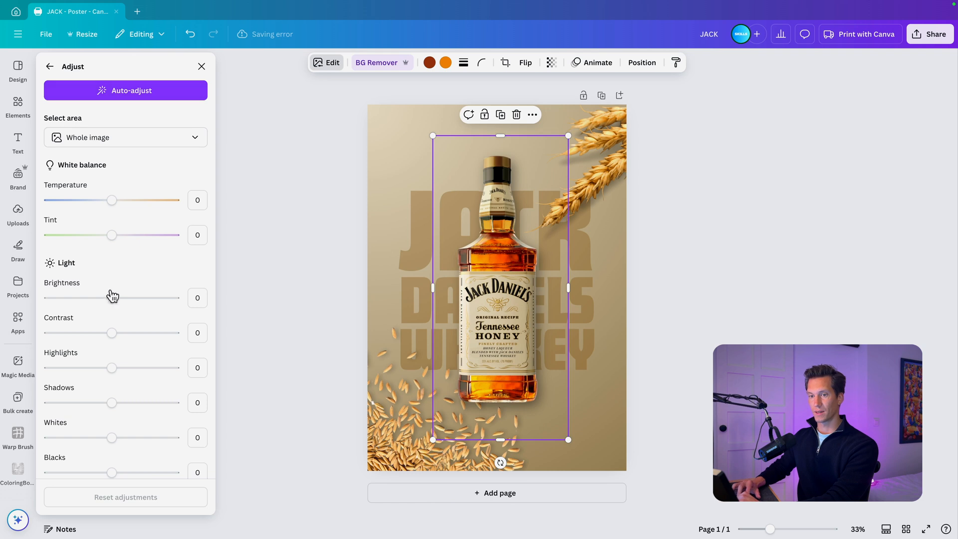
left_click_drag(113, 298, 106, 299)
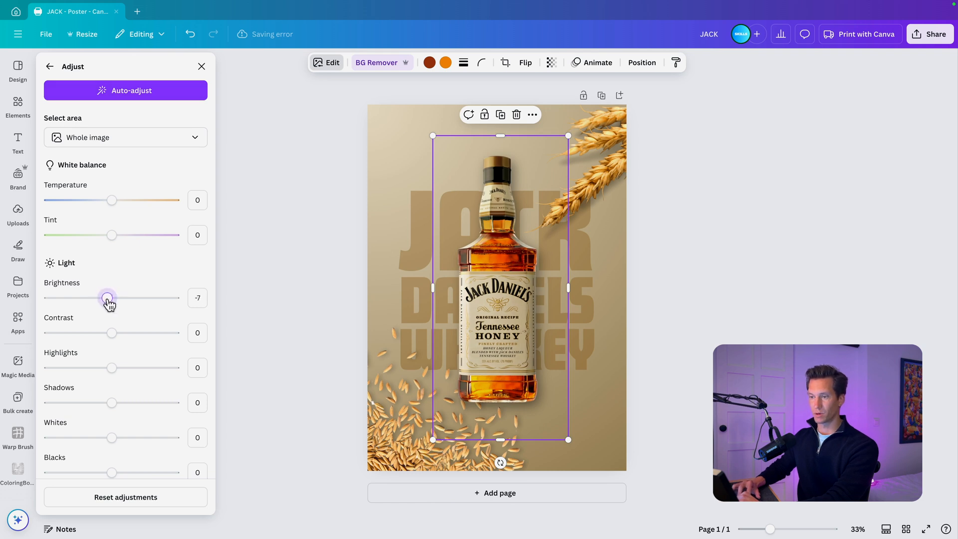
left_click_drag(111, 333, 104, 334)
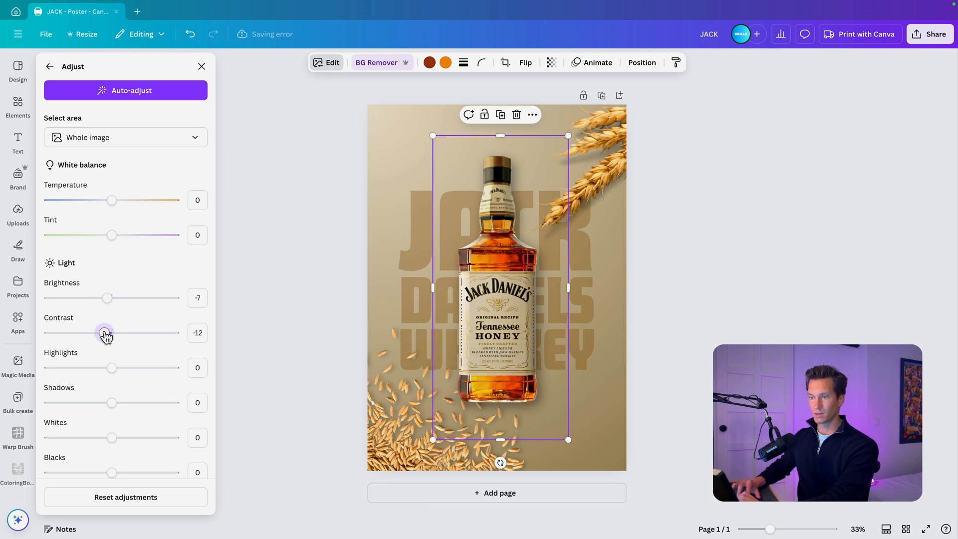
left_click_drag(113, 369, 124, 370)
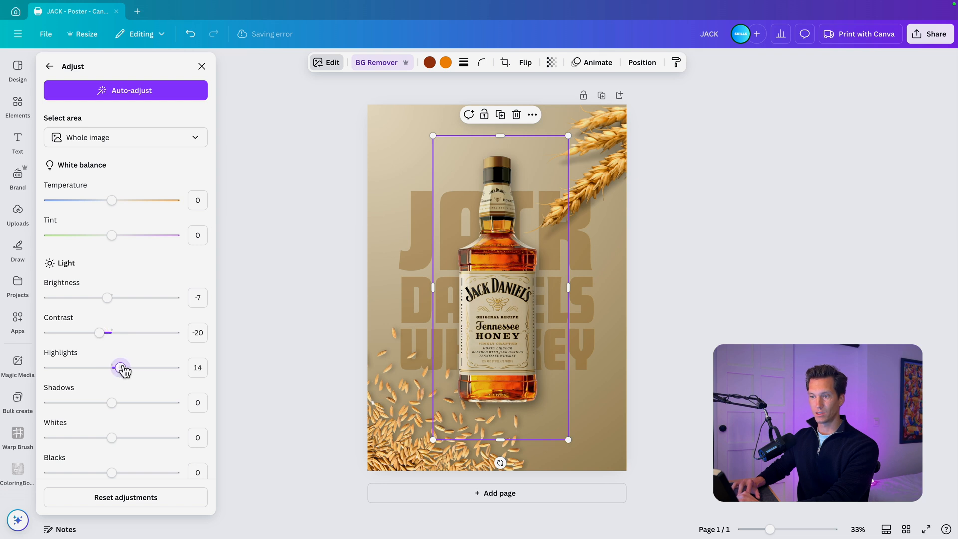
- Set the bottle image's shadows to -12, whites to -12 and blacks to 18
mouse_move(113, 406)
left_mouse_down()
mouse_move(125, 405)
mouse_move(106, 406)
left_mouse_up()
mouse_move(110, 439)
left_mouse_down()
mouse_move(123, 439)
mouse_move(106, 441)
left_mouse_up()
left_click_drag(117, 474, 128, 475)
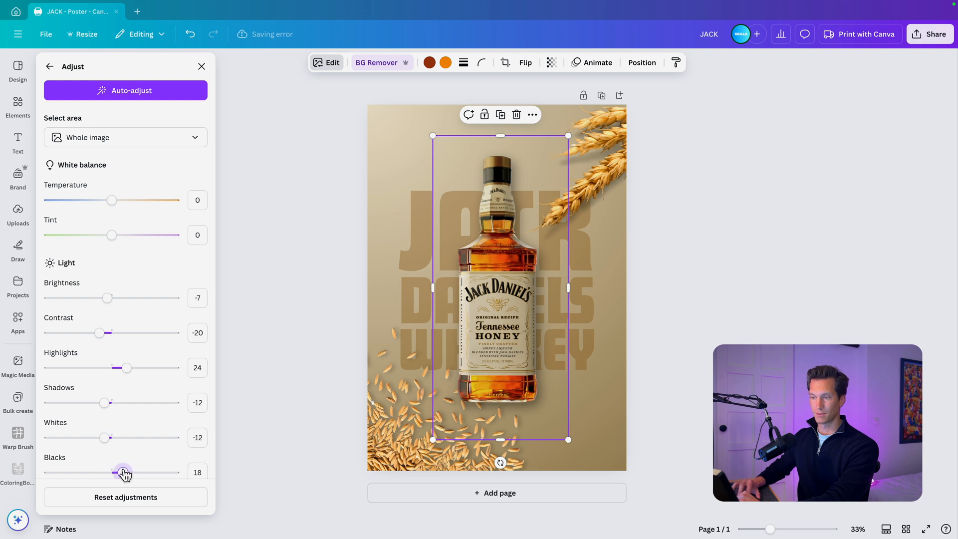
- Set the bottle image's vibrance to -5 and its saturation to 4
scroll(156, 403, "down", 3)
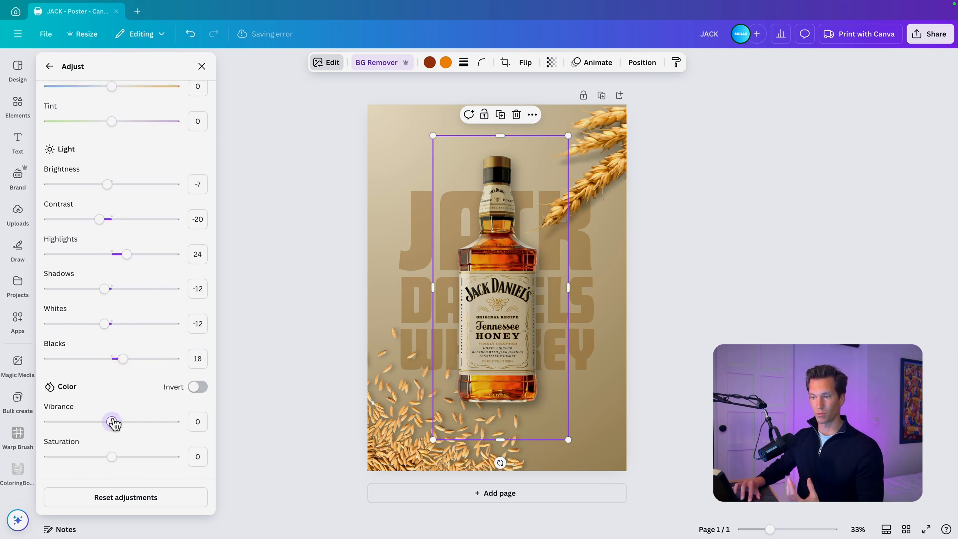
mouse_move(113, 421)
left_mouse_down()
mouse_move(124, 423)
mouse_move(108, 421)
left_mouse_up()
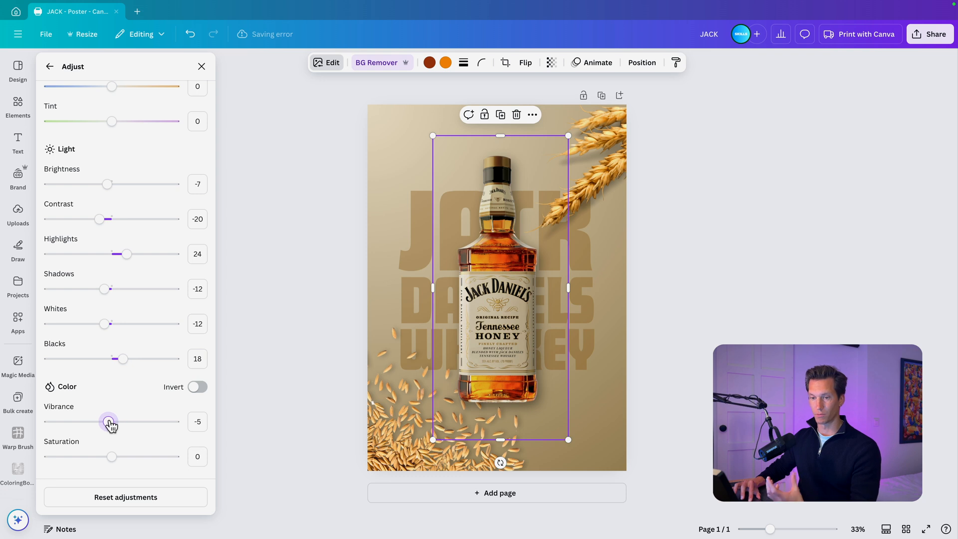
mouse_move(112, 456)
left_mouse_down()
mouse_move(82, 457)
mouse_move(208, 469)
mouse_move(30, 439)
mouse_move(113, 464)
left_mouse_up()
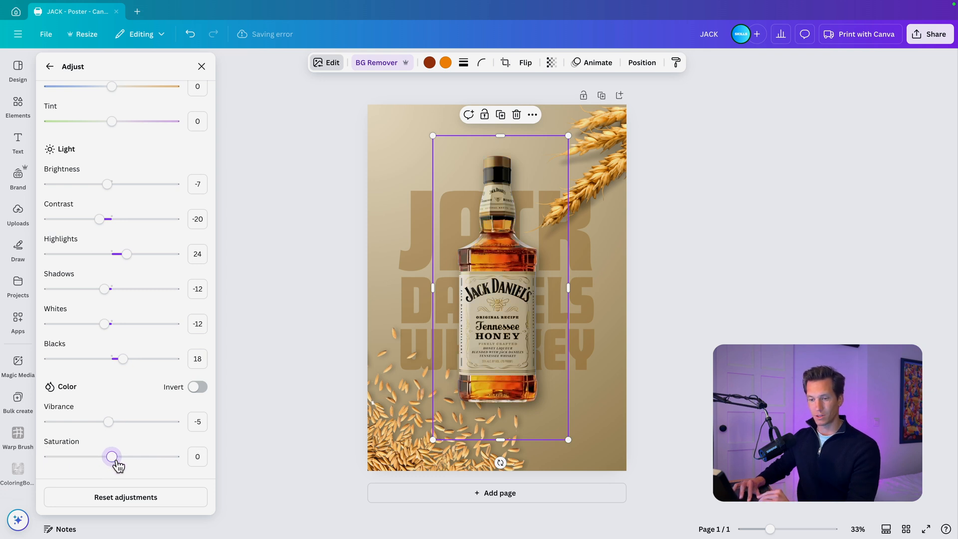
- Reduce the bottle image's highlights to 8 and reset its contrast to 0, finishing the adjustments
scroll(133, 390, "down", 4)
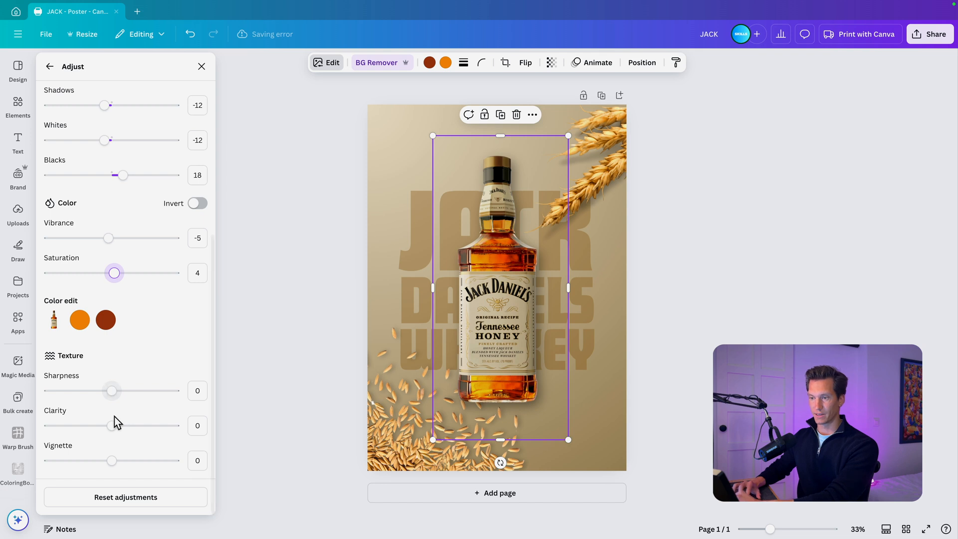
scroll(114, 417, "up", 5)
left_click_drag(130, 278, 127, 280)
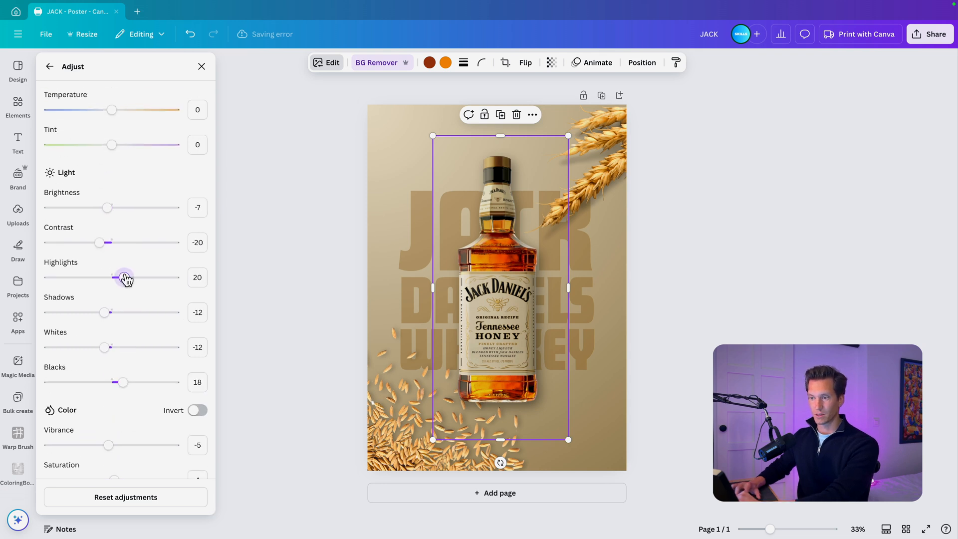
left_click_drag(99, 243, 113, 242)
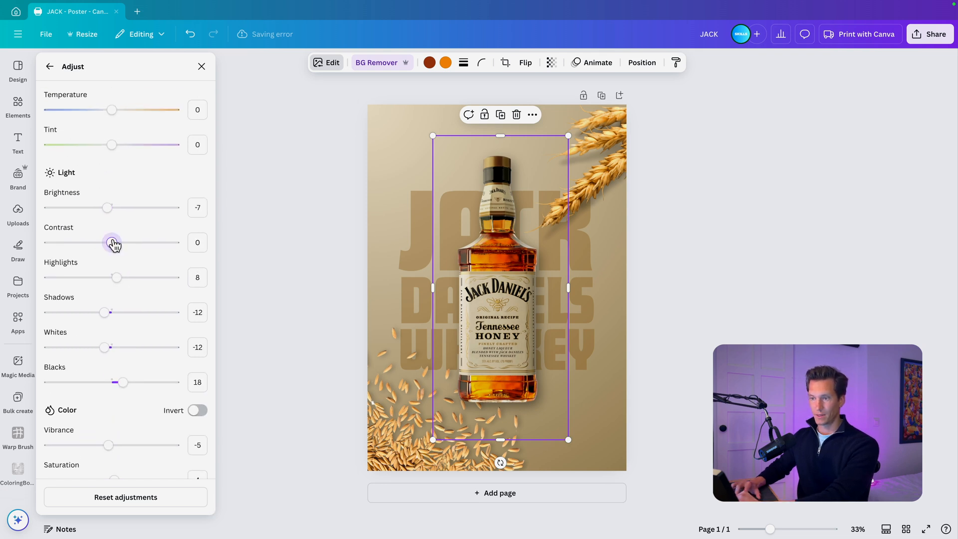
key("Escape")
key("Escape")
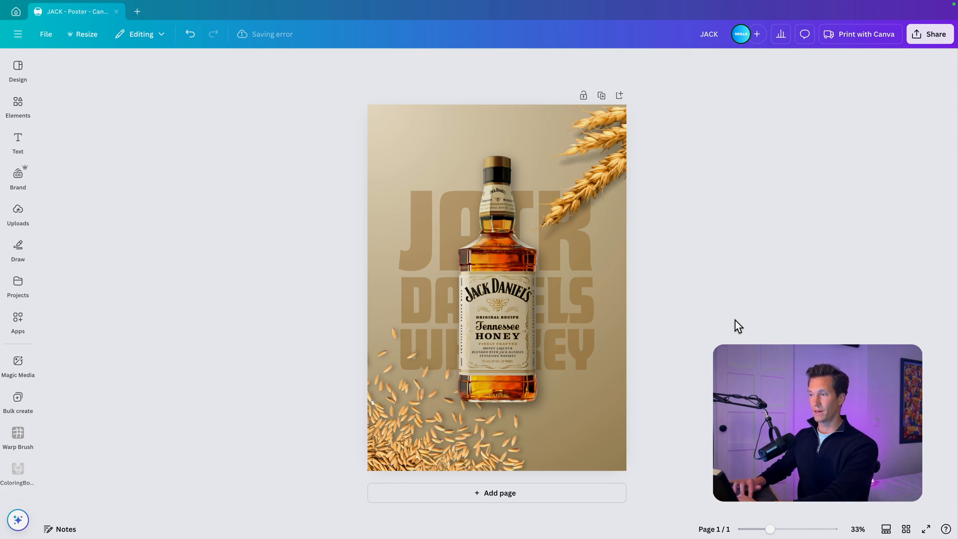
- Download the finished poster as a PNG at size 1
left_click(916, 40)
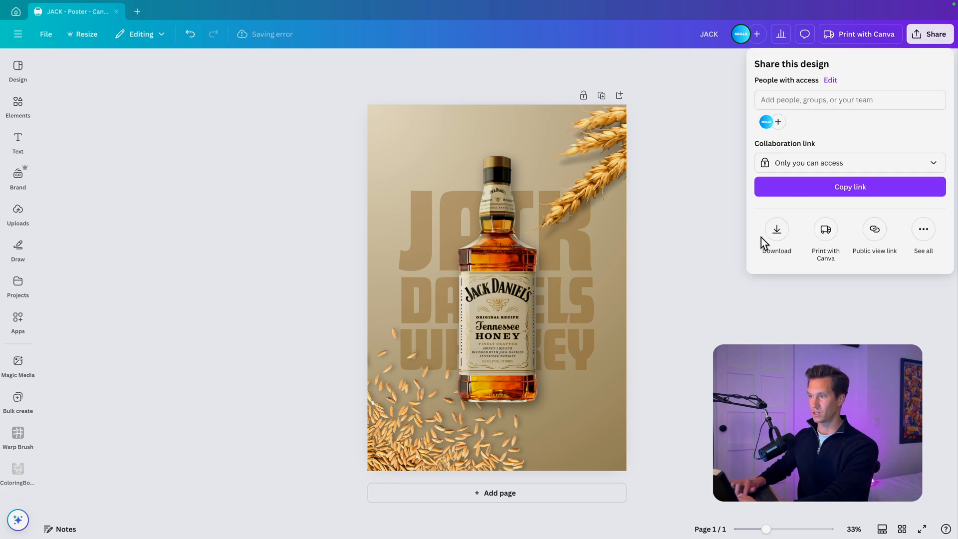
left_click(774, 234)
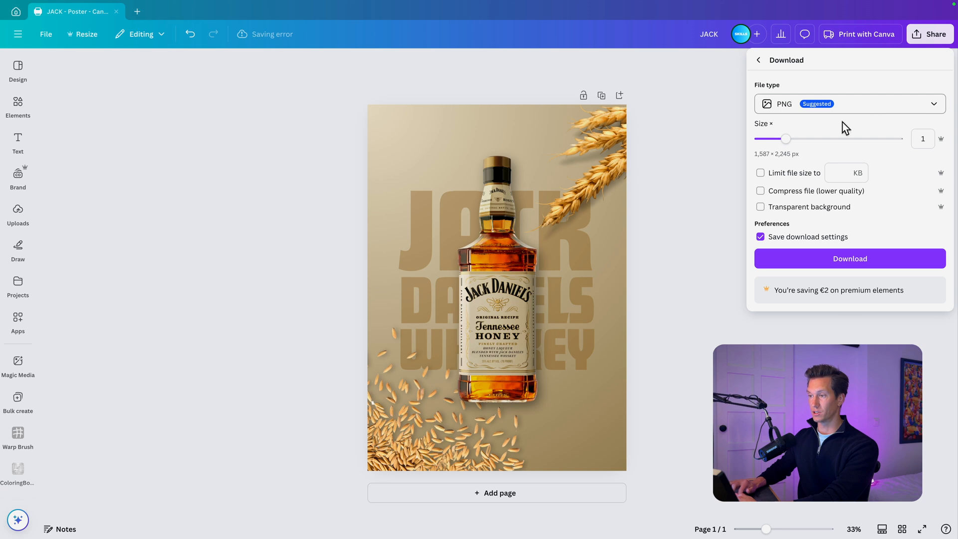
left_click(849, 260)
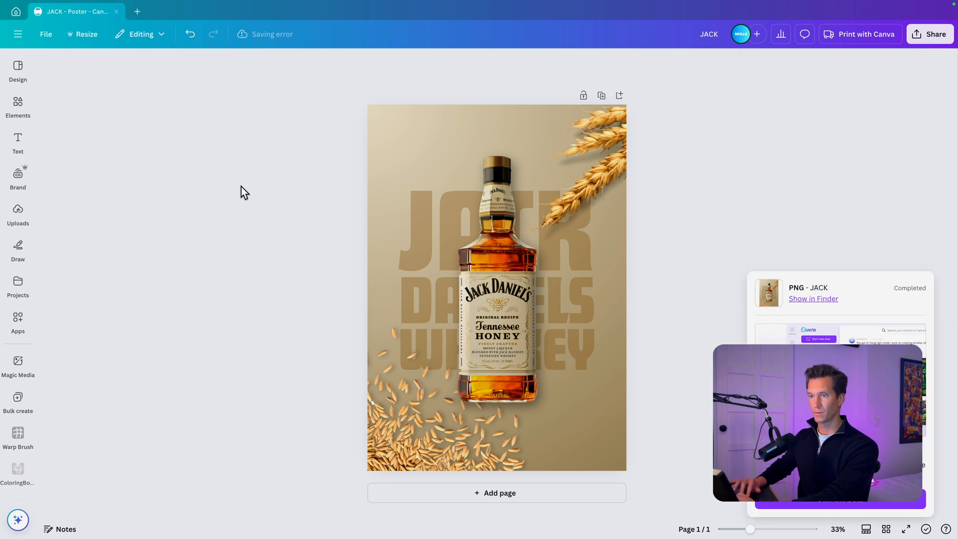
- Create a new blank Presentation (16:9) design in a separate tab
left_click(138, 11)
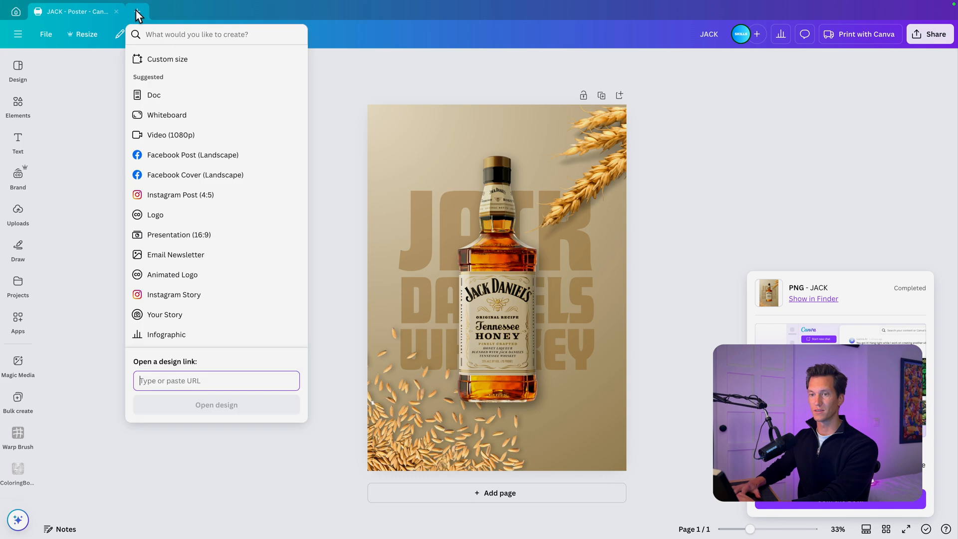
left_click(177, 235)
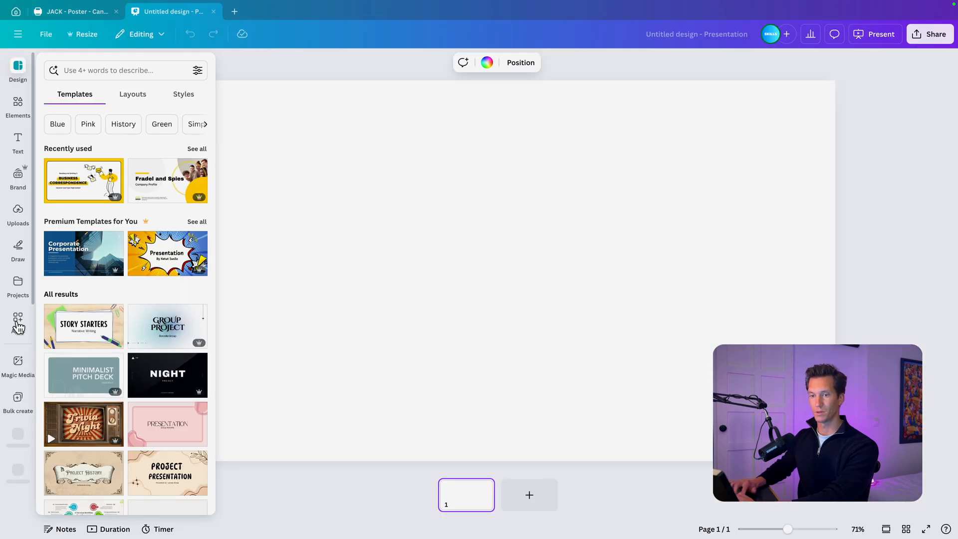
- Search the apps for "mockups", open the Mockups app and browse its mockup categories
left_click(18, 324)
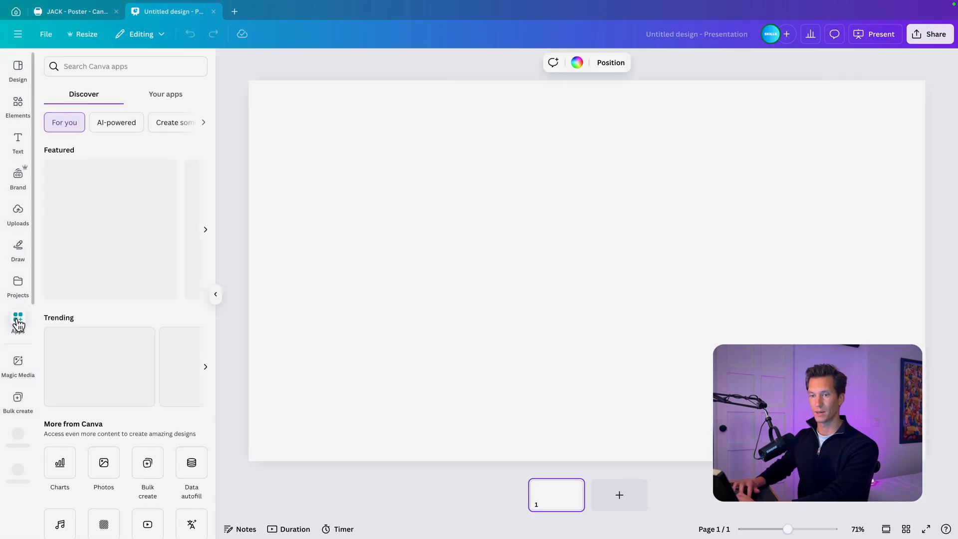
left_click(83, 61)
type("mockups")
key("Return")
left_click(62, 108)
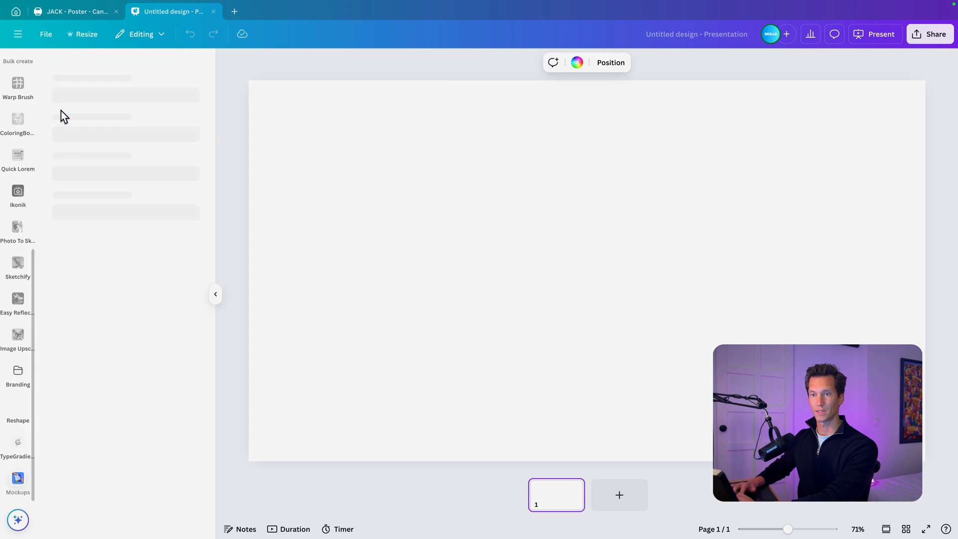
scroll(107, 334, "down", 8)
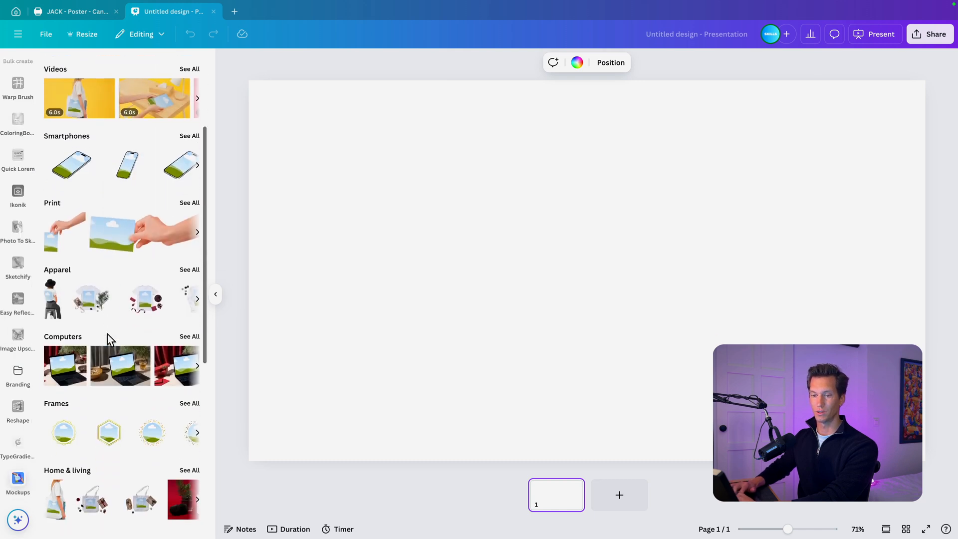
- Insert the Outdoor mockup of a portrait poster frame on a dark concrete wall and enlarge it to fill the page
scroll(107, 334, "down", 1)
left_click(188, 323)
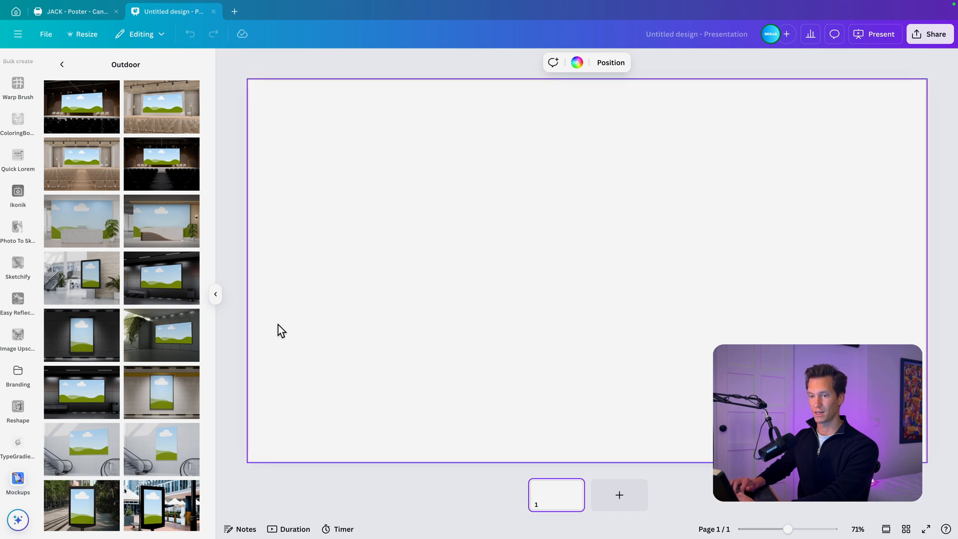
left_click(70, 348)
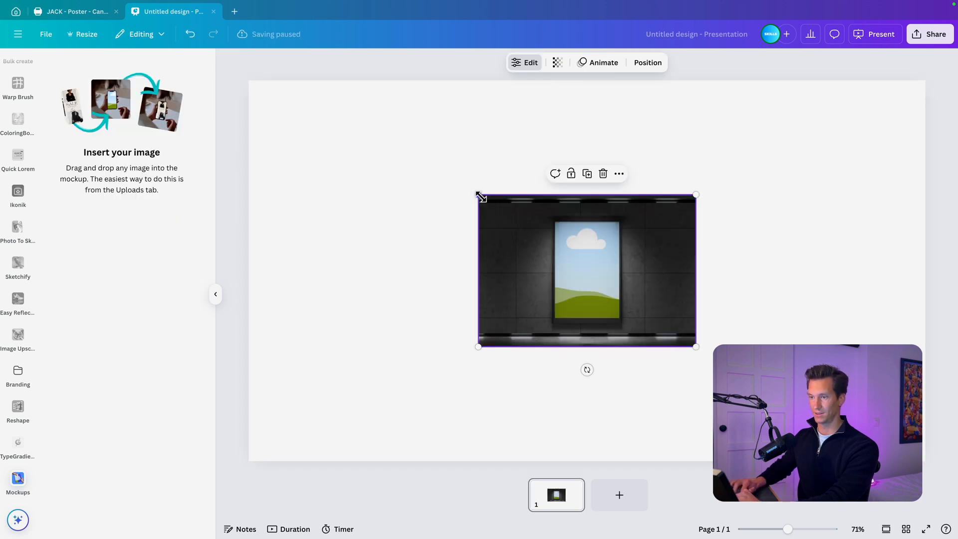
left_click_drag(478, 195, 251, 81)
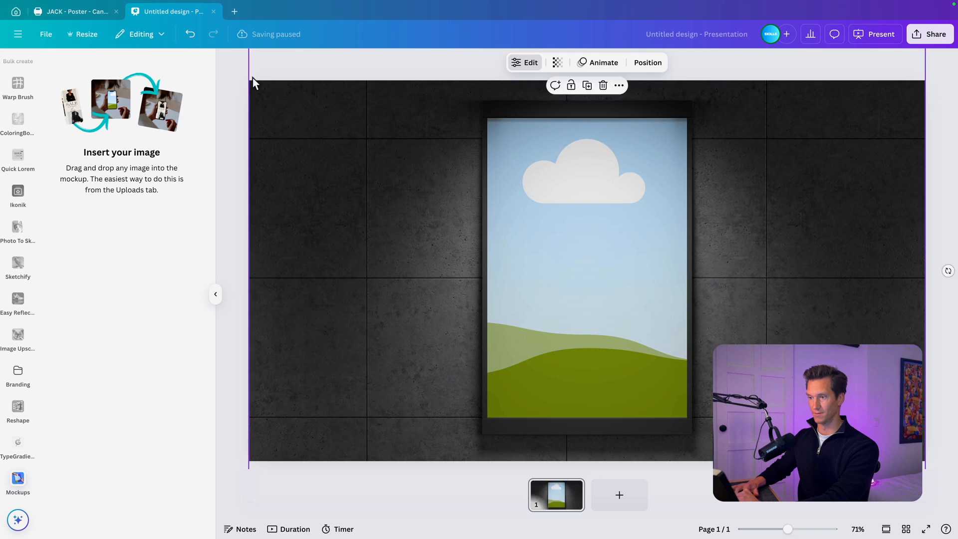
left_click(936, 204)
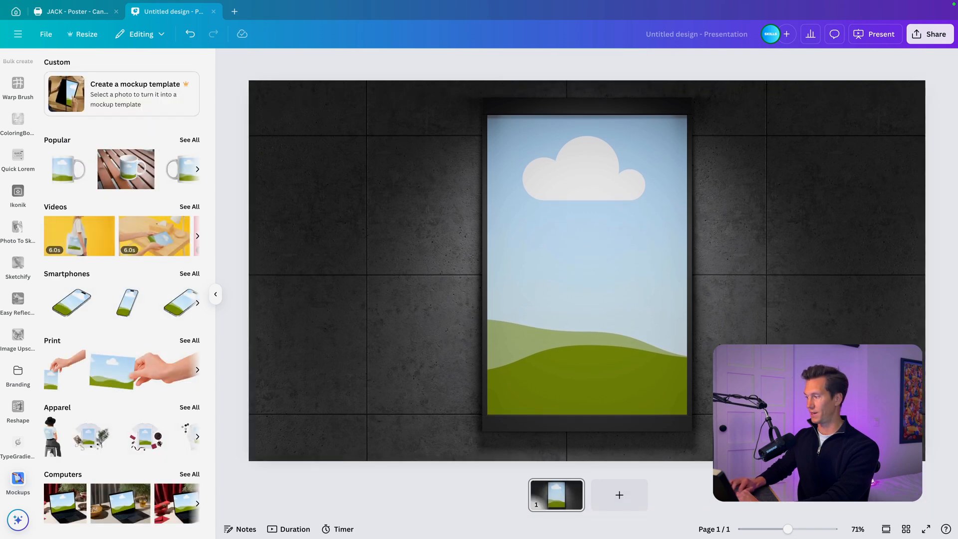
- Place the exported Jack Daniel's poster image into the mockup's frame and show the result in full screen
left_click_drag(748, 399, 712, 250)
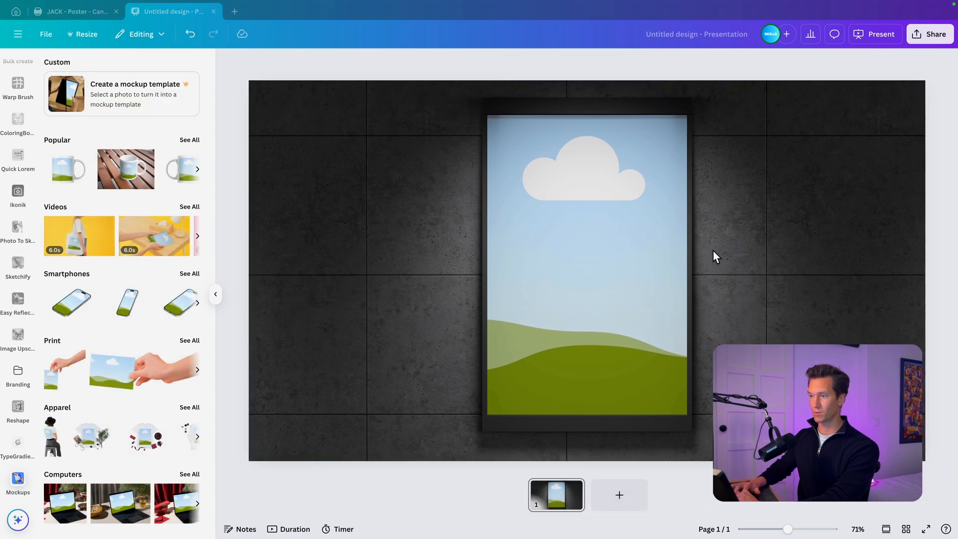
mouse_move(609, 251)
left_mouse_down()
mouse_move(670, 251)
mouse_move(588, 235)
mouse_move(624, 242)
left_mouse_up()
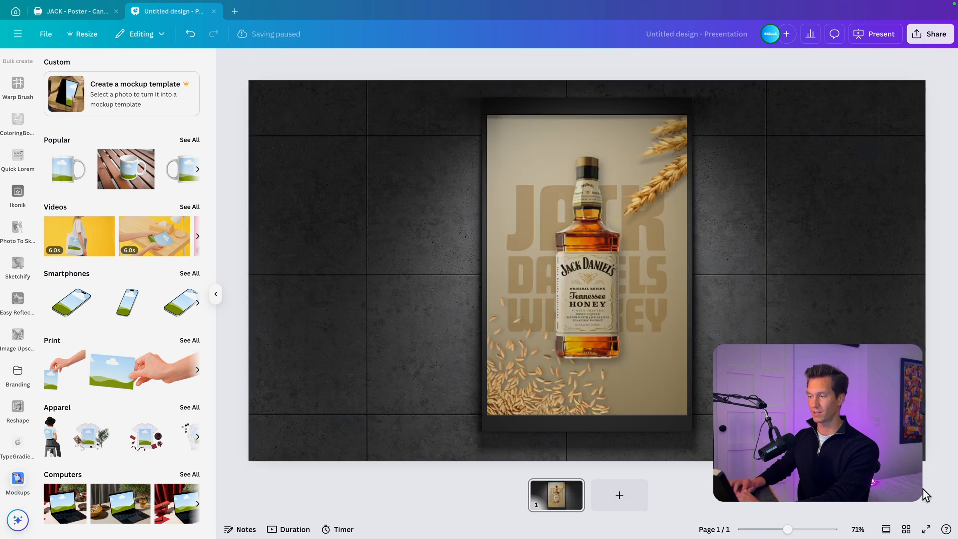
left_click(926, 530)
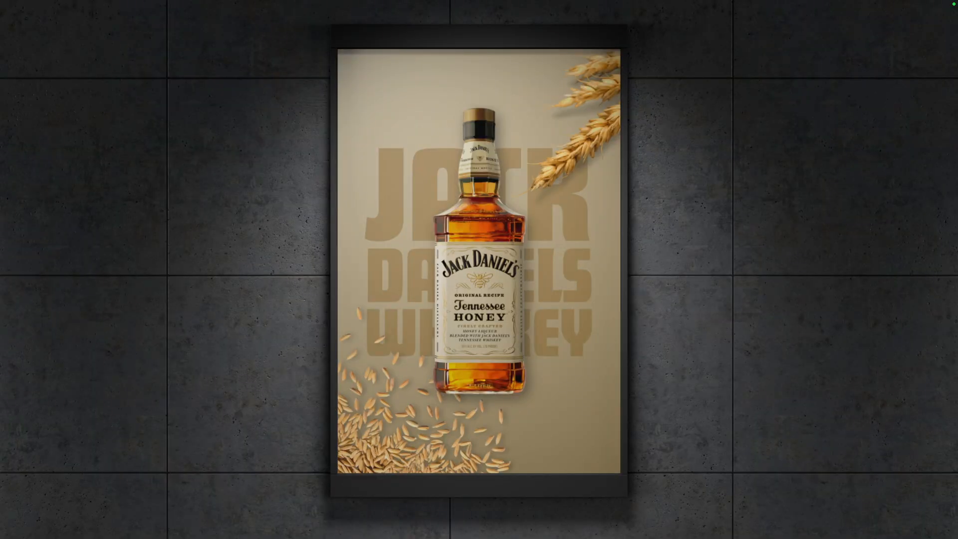